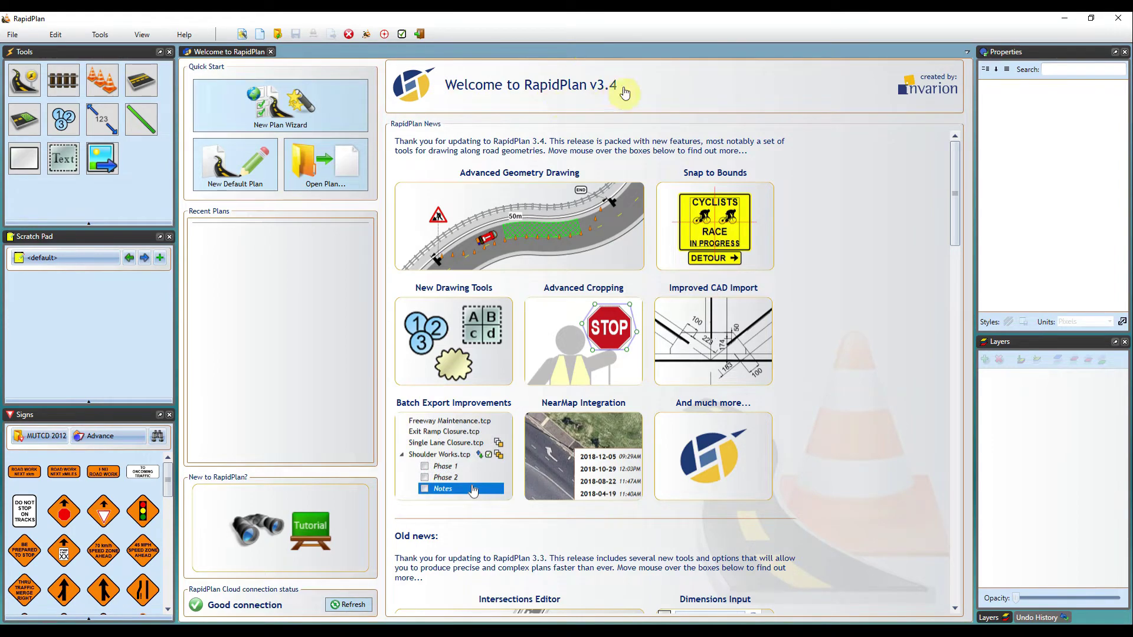
# Look over the RapidPlan news on the welcome page, including the feature descriptions and older release notes
pyautogui.moveTo(955, 195); pyautogui.dragTo(953, 490)
pyautogui.scroll(15, 941, 286)
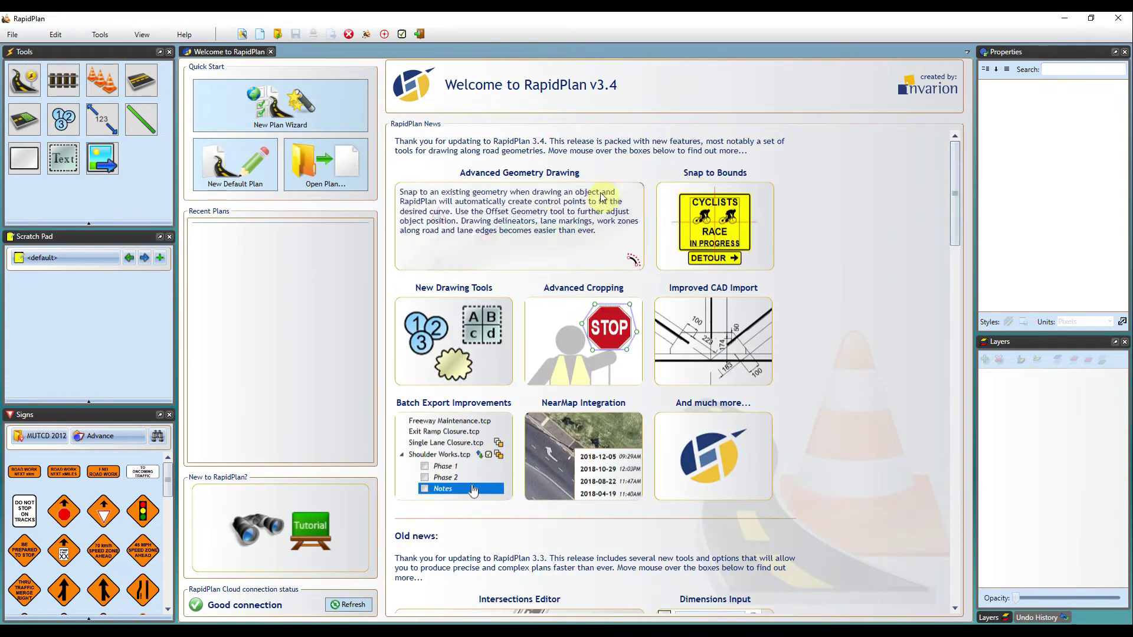
pyautogui.moveTo(734, 216)
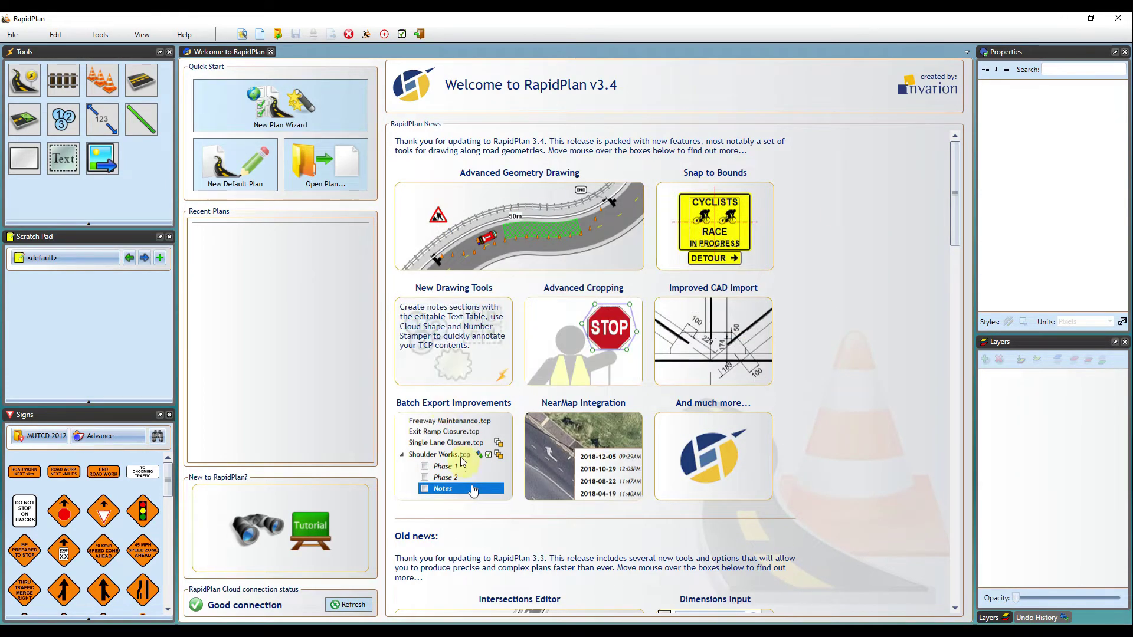
pyautogui.moveTo(559, 466)
pyautogui.moveTo(728, 466)
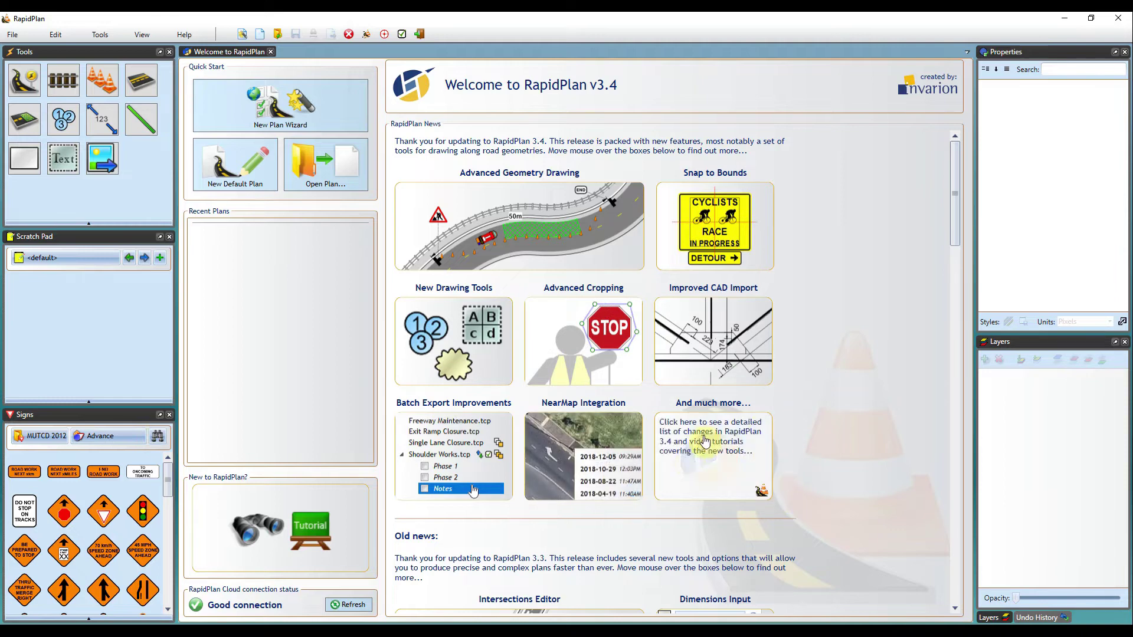
# Auto-hide the Tools, Scratch Pad and Signs palettes
pyautogui.click(159, 53)
pyautogui.click(175, 52)
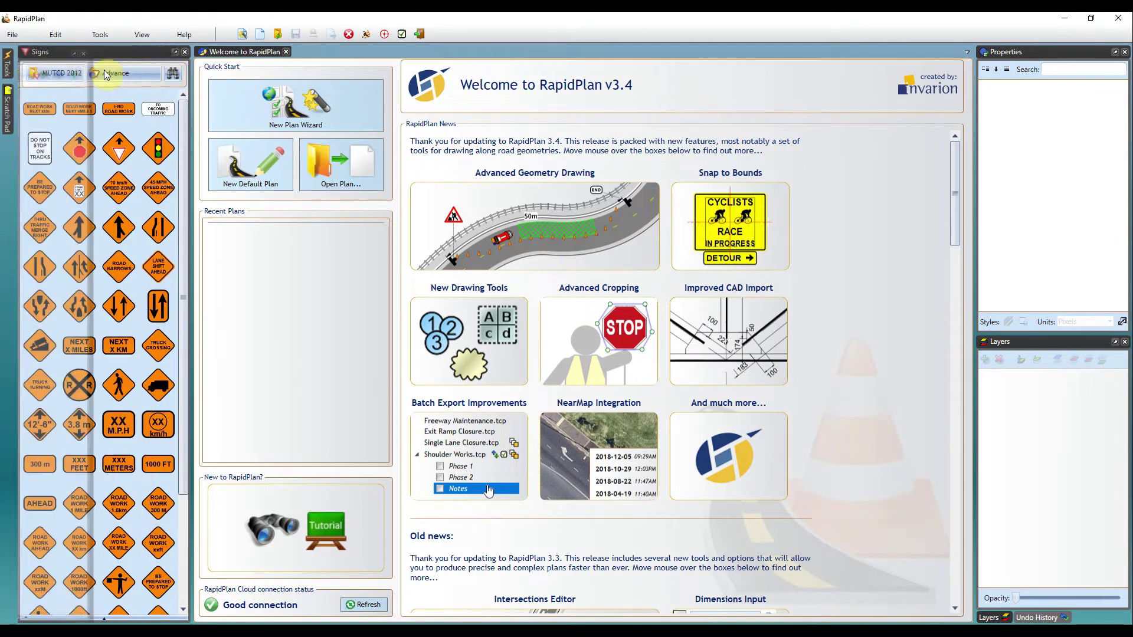
pyautogui.click(173, 52)
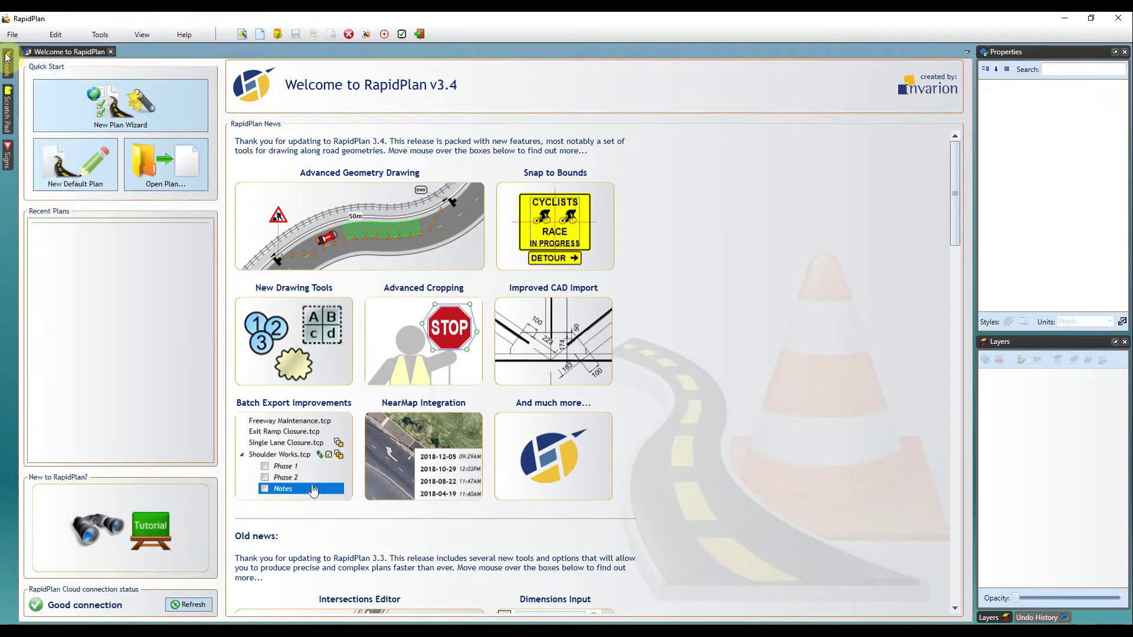
# Bring the collapsed Tools, Scratch Pad and Signs palettes back as pinned palettes
pyautogui.moveTo(7, 57)
pyautogui.click(157, 54)
pyautogui.moveTo(8, 76)
pyautogui.click(131, 54)
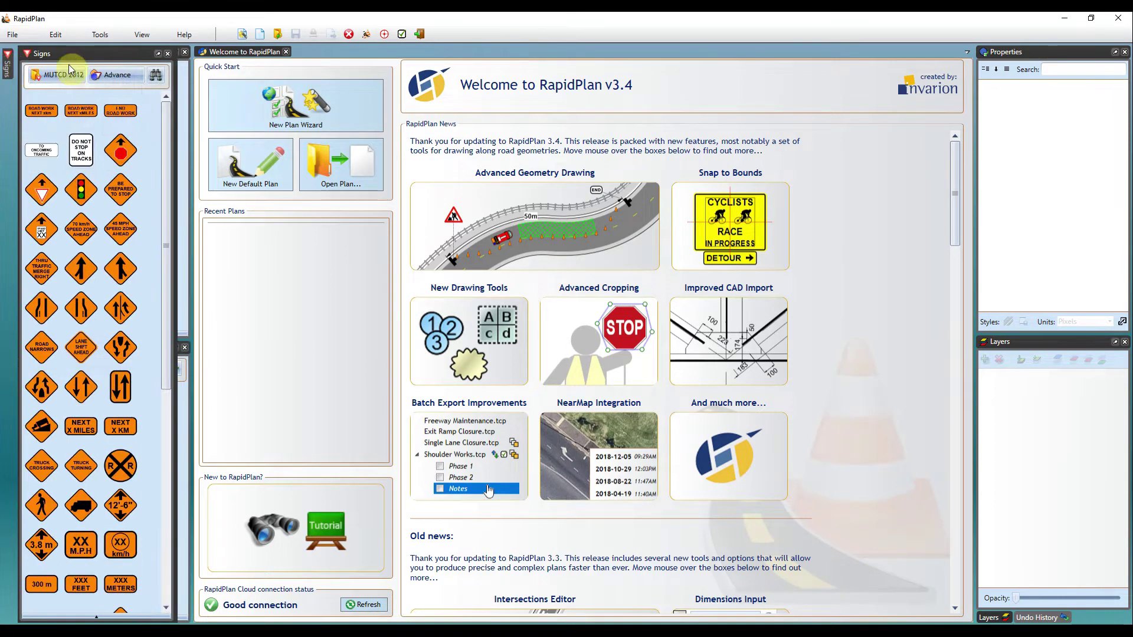
pyautogui.click(158, 52)
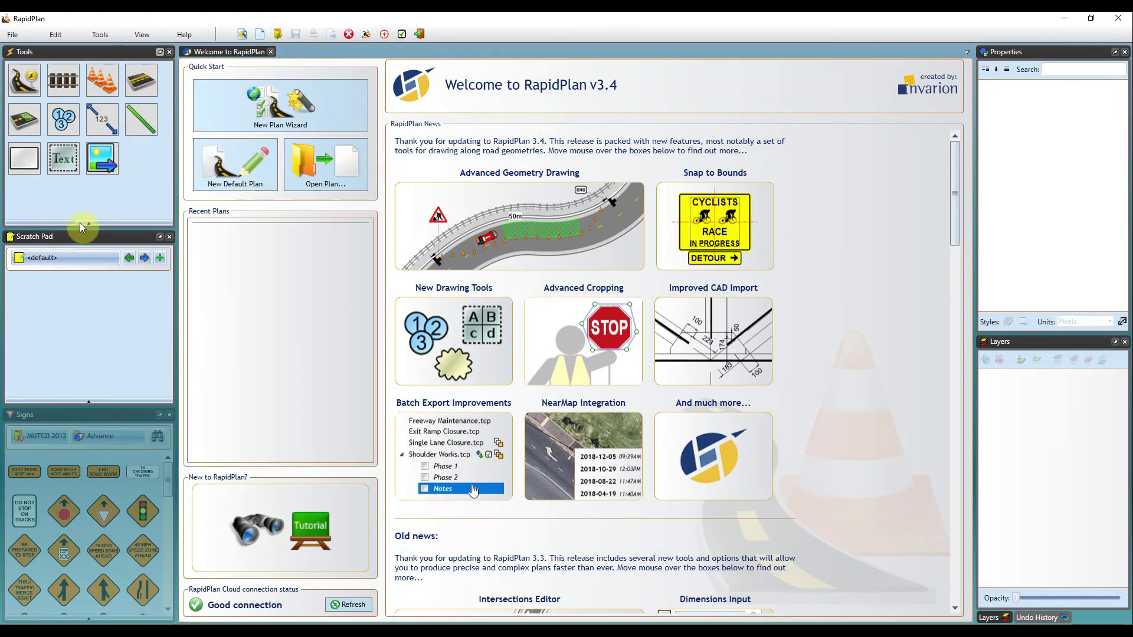
# Shorten the Tools and Scratch Pad palettes slightly to give the Signs palette more height
pyautogui.moveTo(101, 213); pyautogui.dragTo(99, 200)
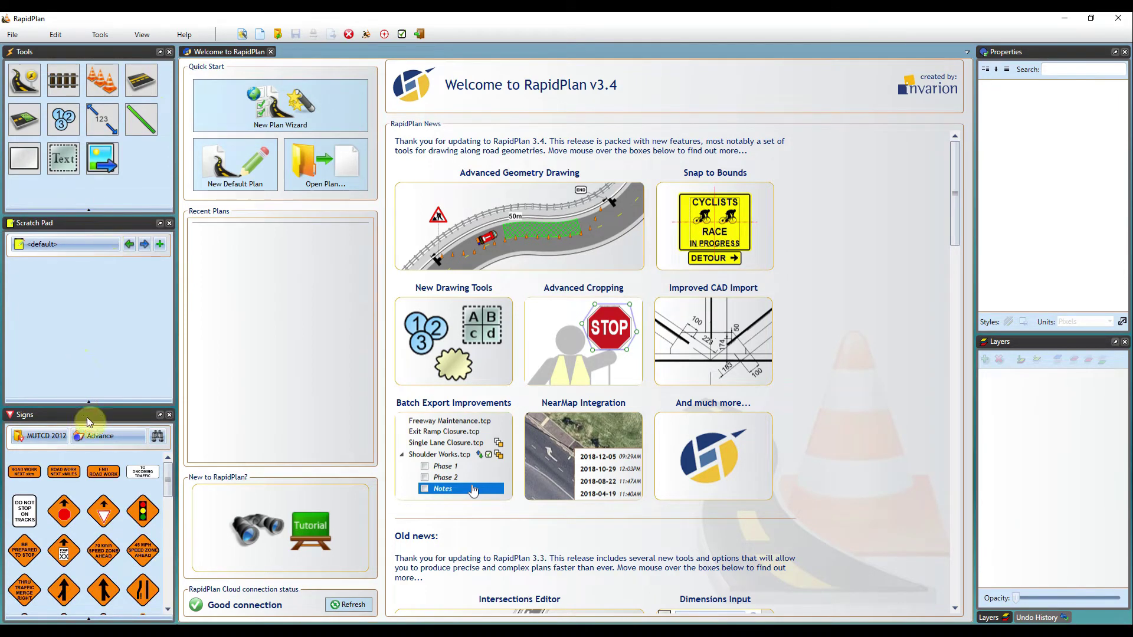
pyautogui.moveTo(101, 404); pyautogui.dragTo(100, 388)
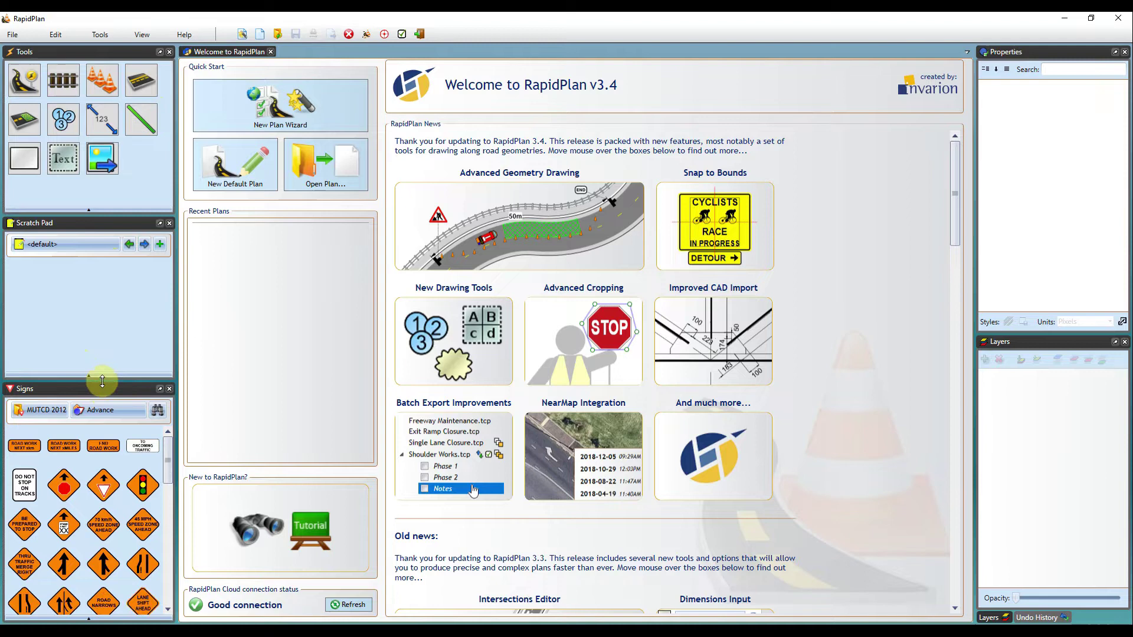
# Reduce the Tools palette's icon size slightly and try reordering its buttons, closing the palette's options when done
pyautogui.click(77, 209)
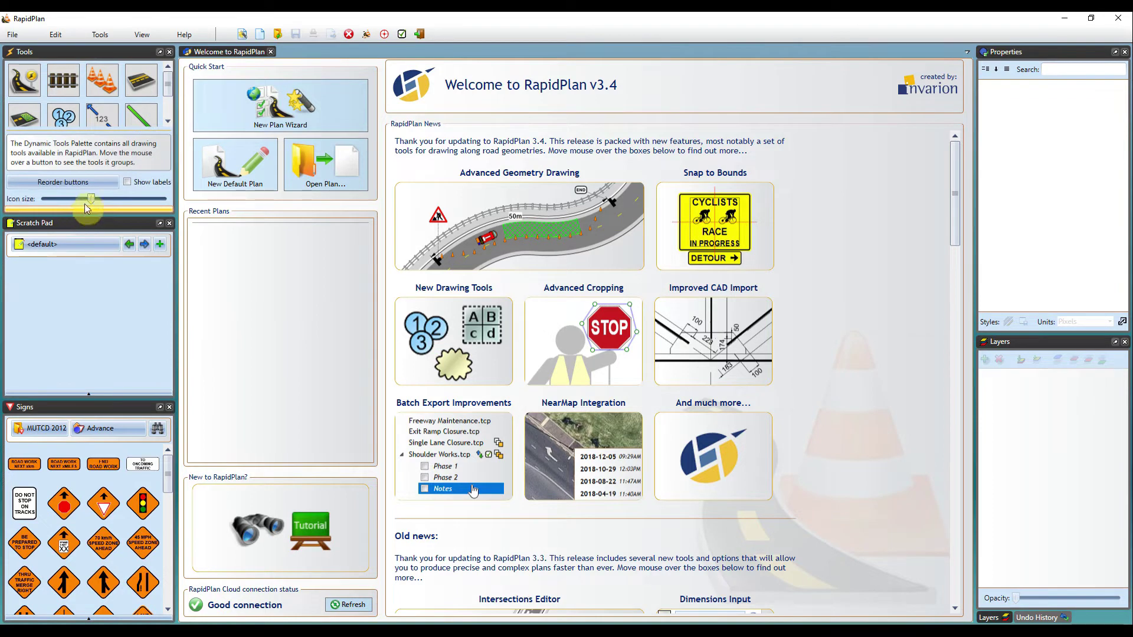
pyautogui.moveTo(89, 198)
pyautogui.mouseDown()
pyautogui.moveTo(73, 197)
pyautogui.moveTo(86, 204)
pyautogui.mouseUp()
pyautogui.click(75, 183)
pyautogui.moveTo(62, 112); pyautogui.dragTo(41, 118)
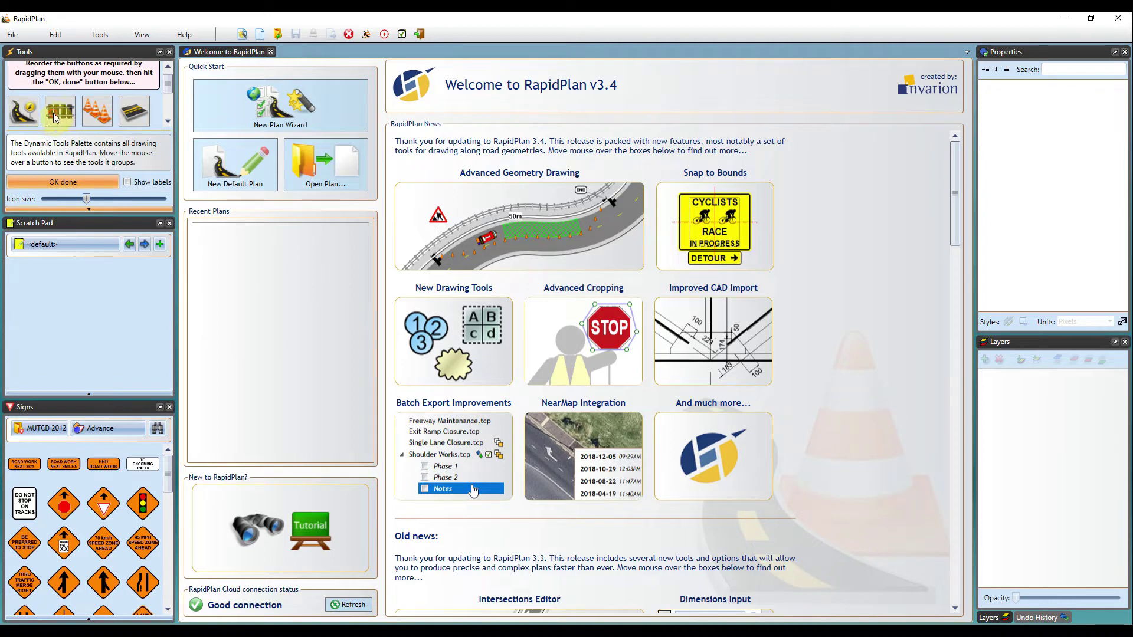
pyautogui.click(75, 182)
pyautogui.click(89, 209)
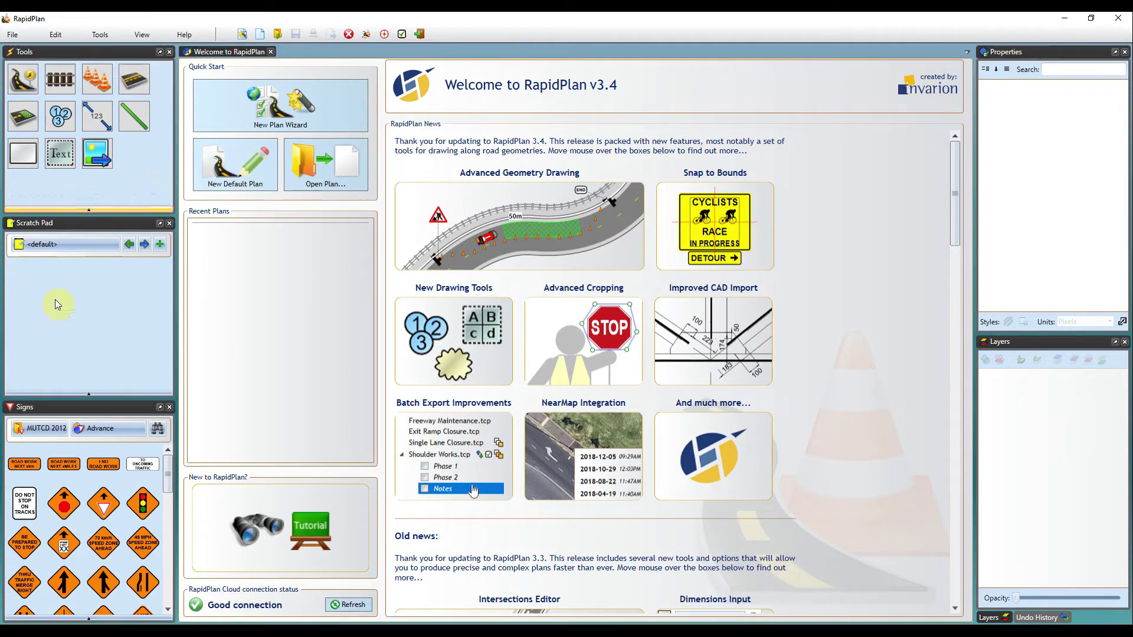
# Check the Scratch Pad's display options, and enlarge the Signs palette's icons slightly with tooltips turned off
pyautogui.click(87, 393)
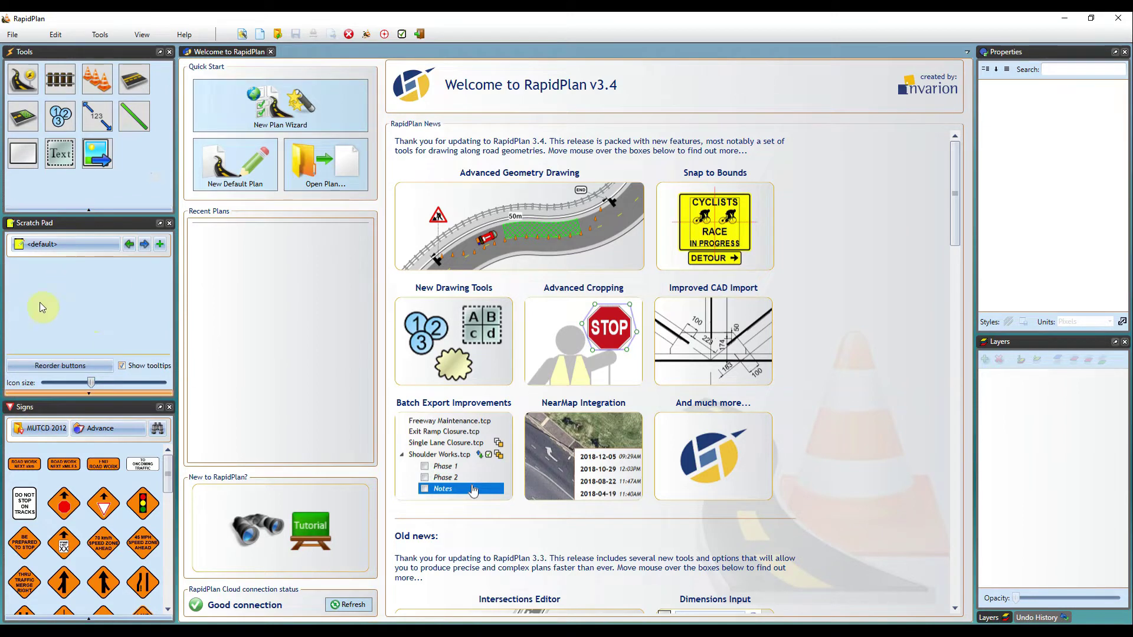
pyautogui.click(88, 393)
pyautogui.click(89, 618)
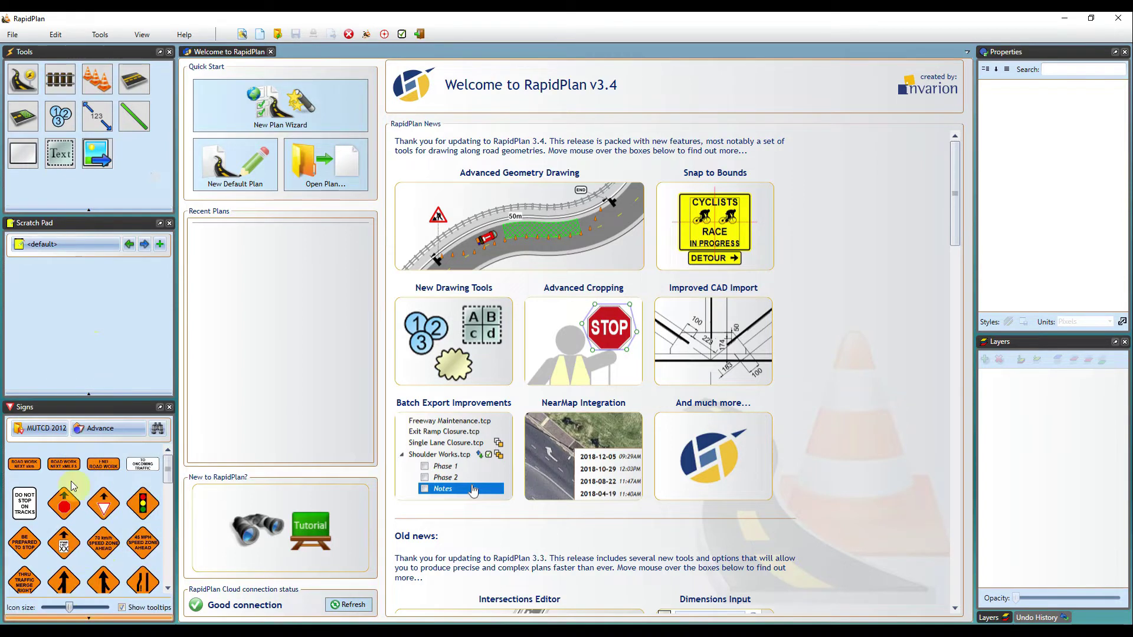
pyautogui.moveTo(70, 607)
pyautogui.mouseDown()
pyautogui.moveTo(86, 605)
pyautogui.moveTo(33, 602)
pyautogui.moveTo(127, 606)
pyautogui.moveTo(70, 605)
pyautogui.mouseUp()
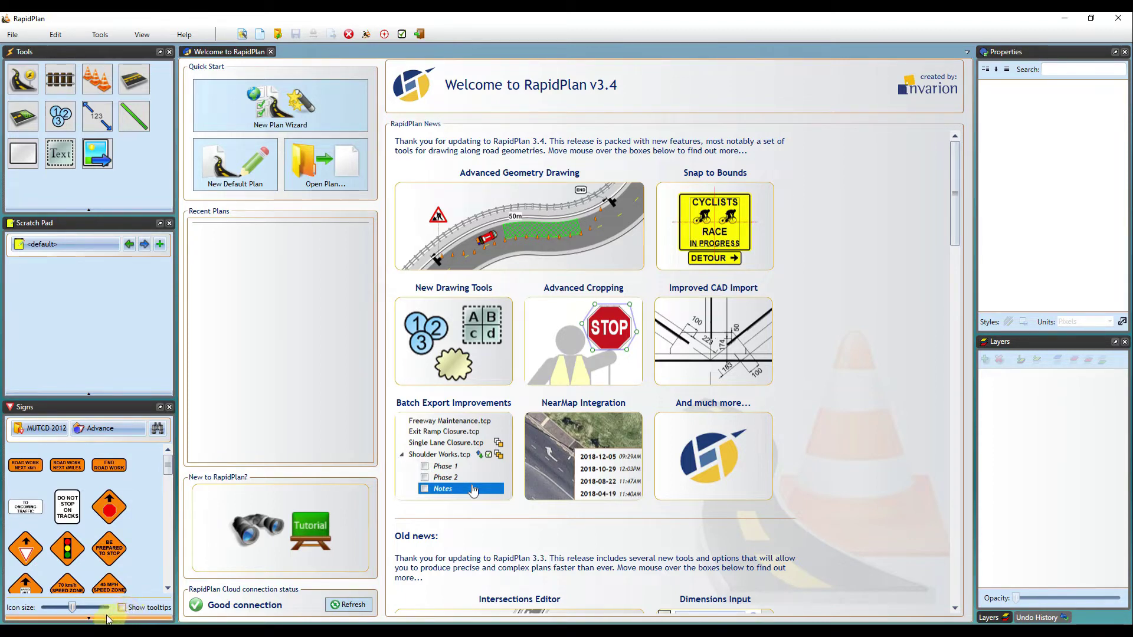
# Review the welcome page's tutorial and cloud connection areas and the available file, print, export, edit, import and save-object commands
pyautogui.moveTo(302, 514)
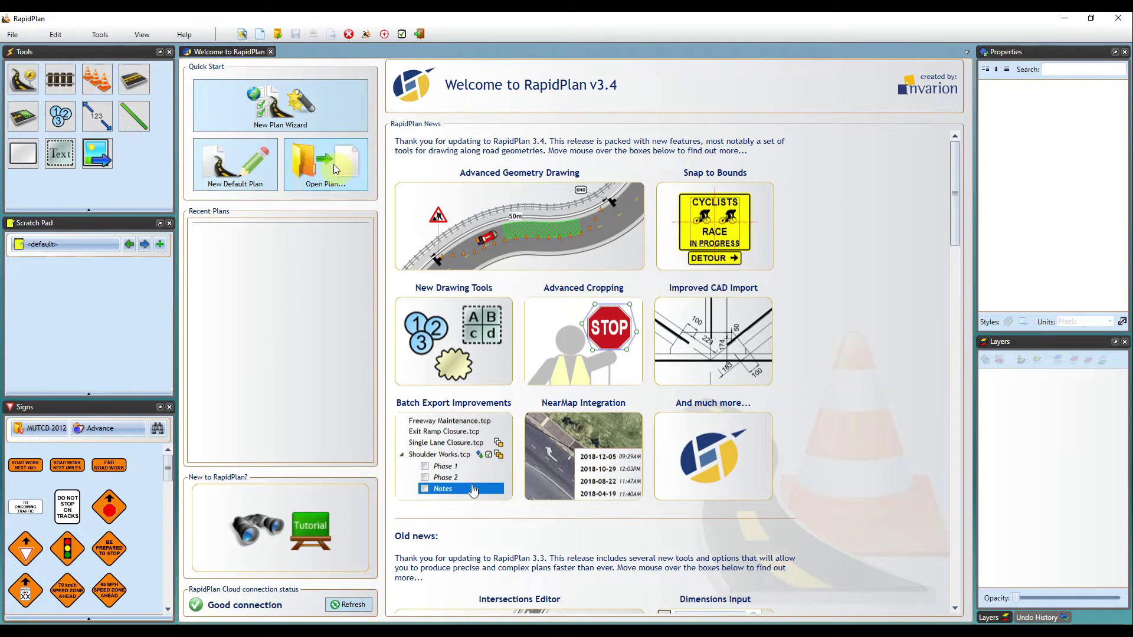
pyautogui.moveTo(225, 537)
pyautogui.moveTo(277, 557)
pyautogui.click(28, 36)
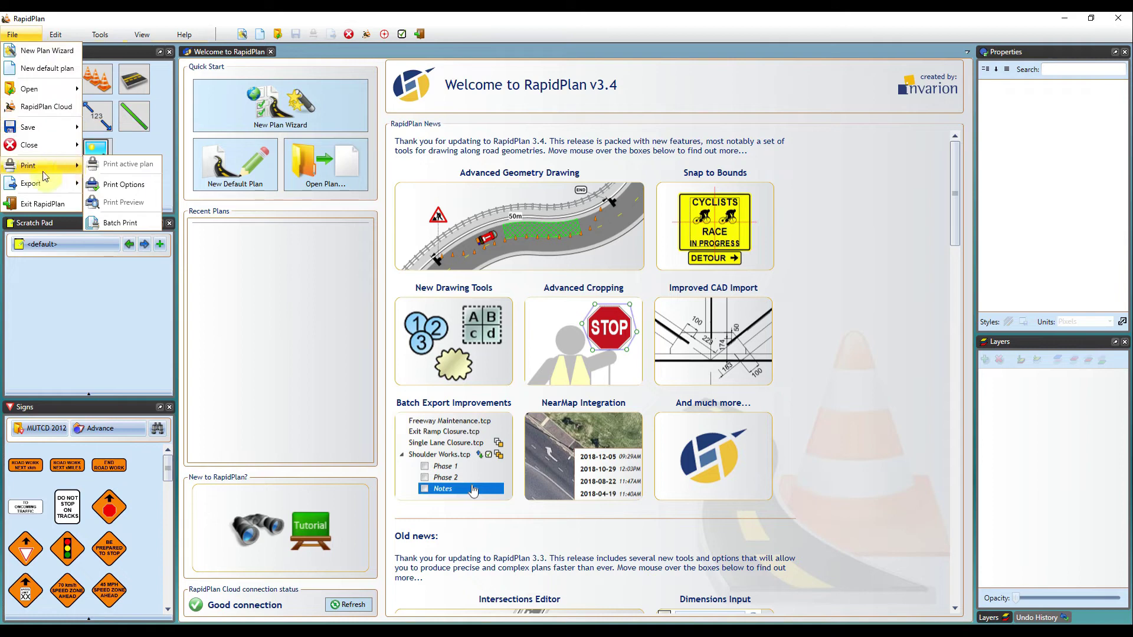
pyautogui.moveTo(34, 183)
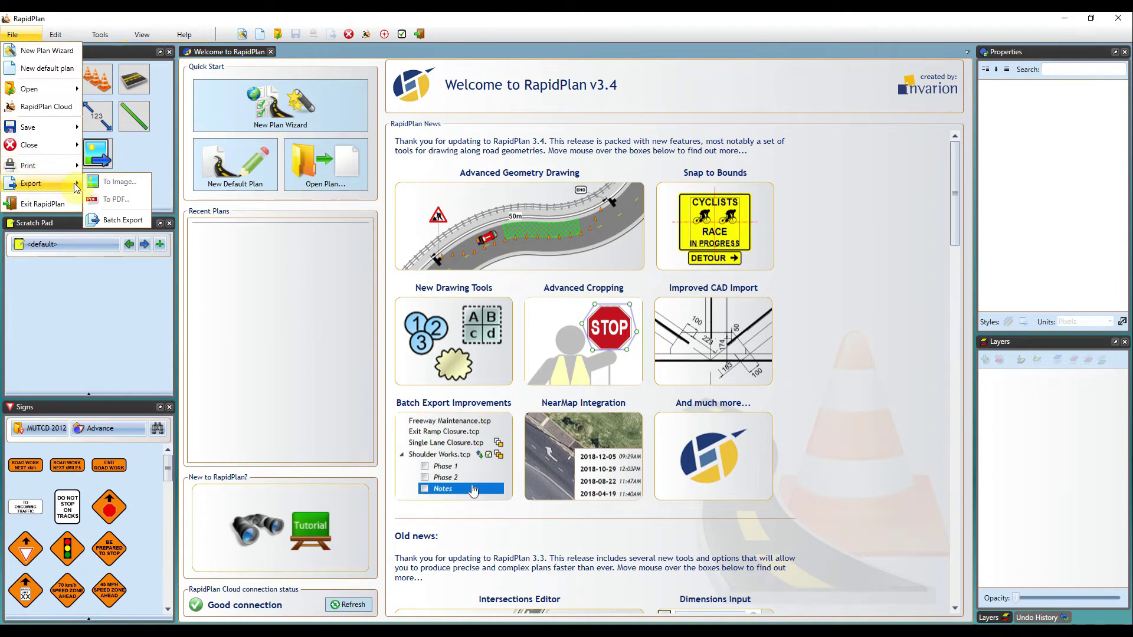
pyautogui.moveTo(56, 37)
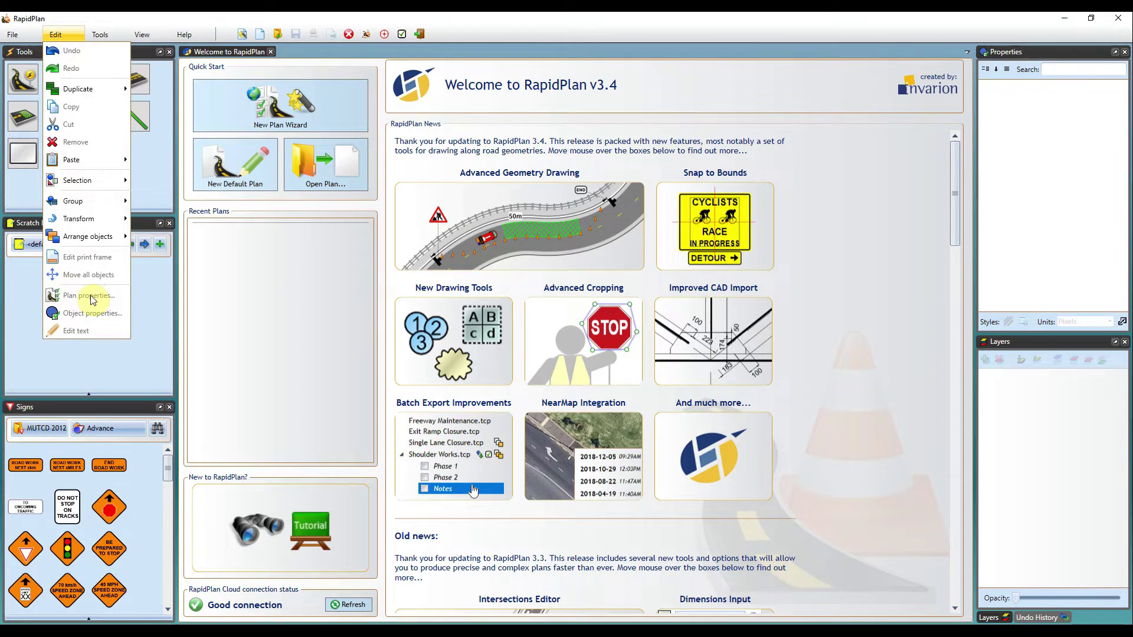
pyautogui.moveTo(110, 35)
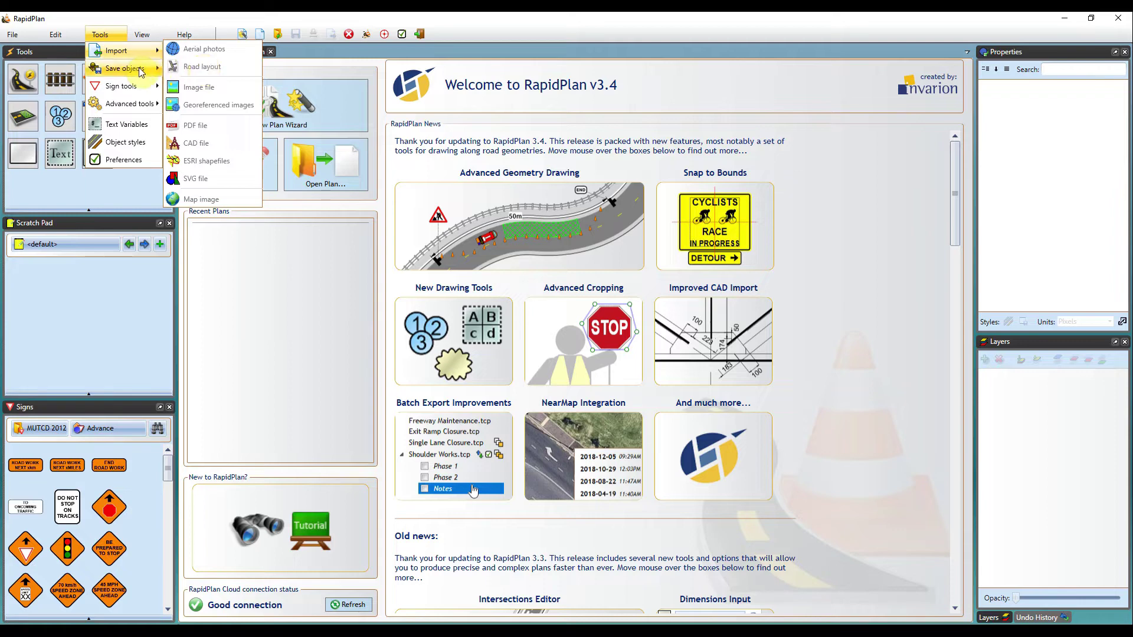
pyautogui.moveTo(141, 70)
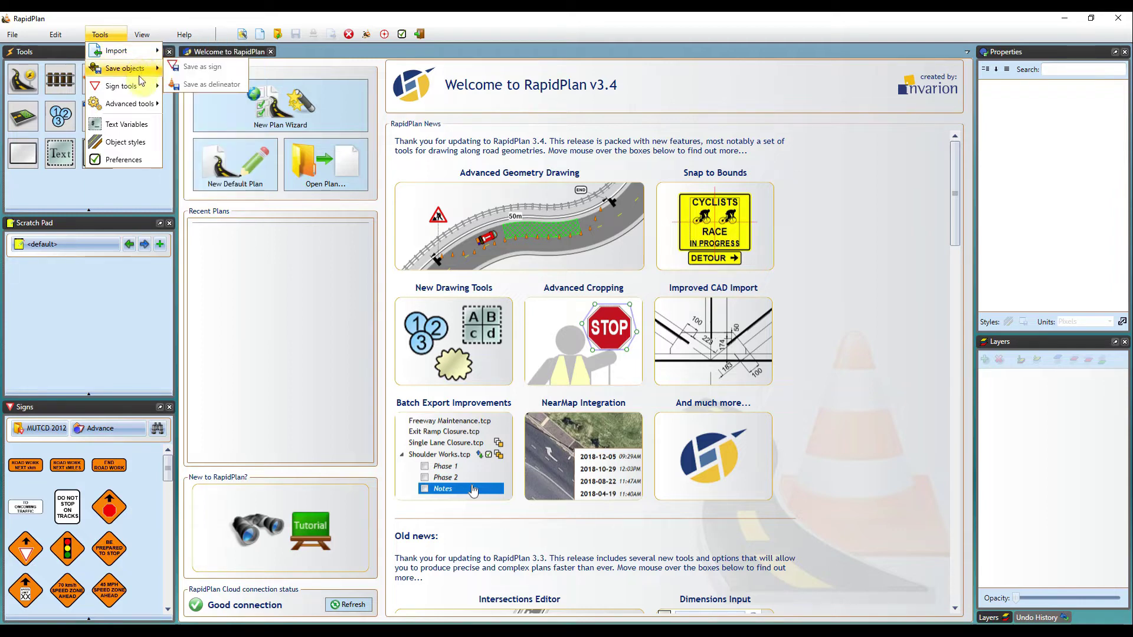
pyautogui.moveTo(133, 93)
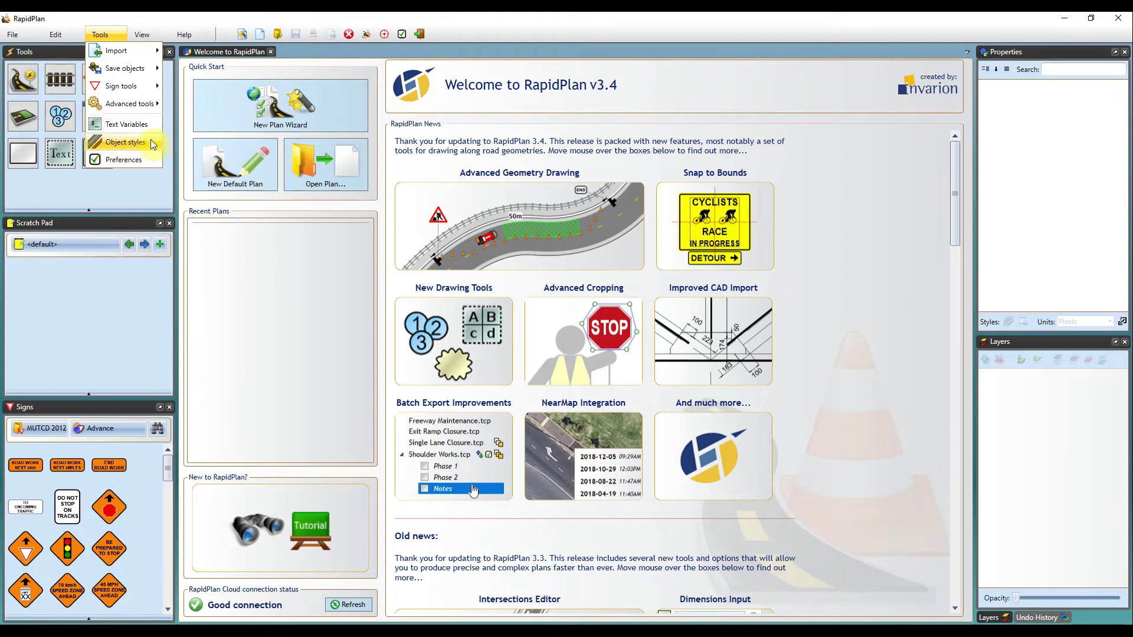
# Open the object styles editor, browse its list of objects, and close it
pyautogui.click(151, 143)
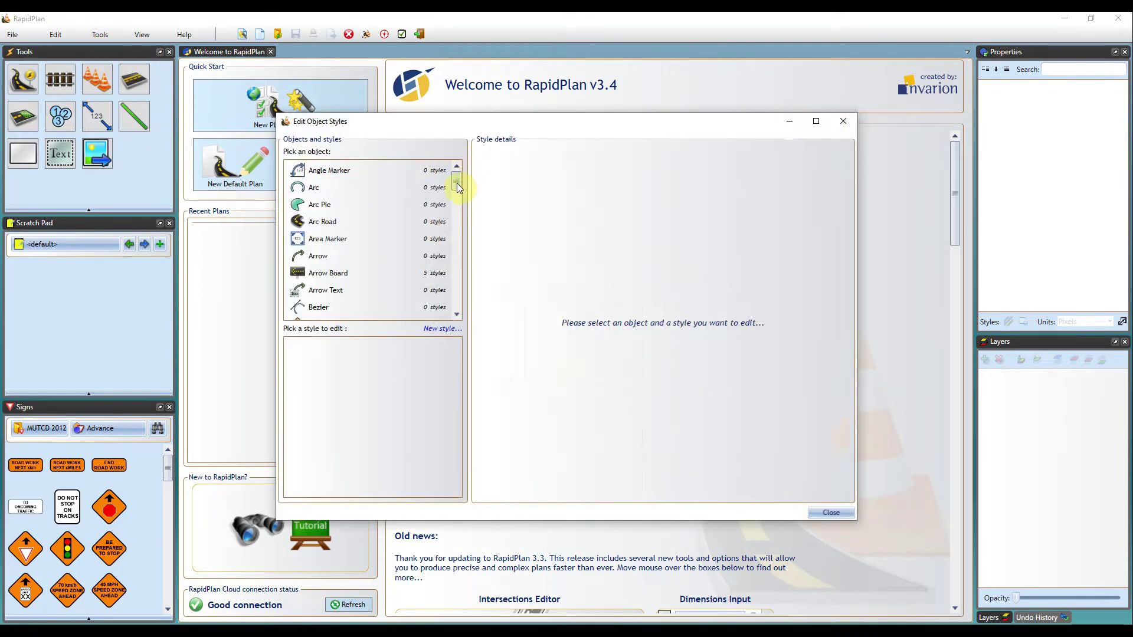
pyautogui.moveTo(456, 183)
pyautogui.mouseDown()
pyautogui.moveTo(464, 308)
pyautogui.moveTo(461, 175)
pyautogui.mouseUp()
pyautogui.click(846, 120)
# Open the RapidPlan preferences and examine the choices for metrical system, property units and date format
pyautogui.click(102, 37)
pyautogui.click(121, 159)
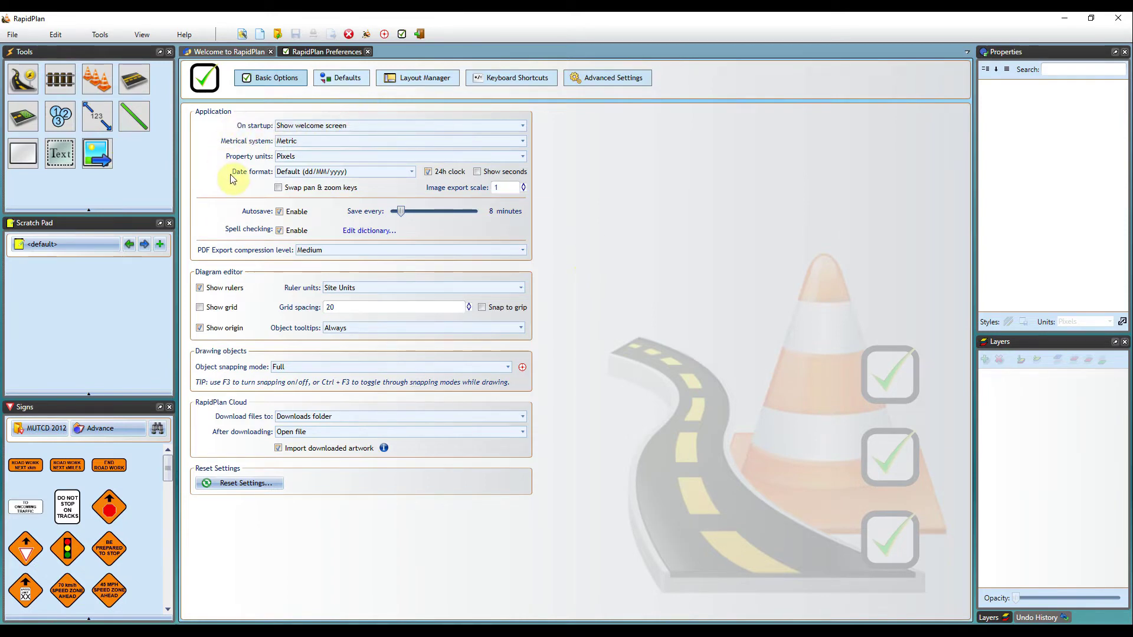
pyautogui.click(525, 141)
pyautogui.click(525, 141)
pyautogui.click(522, 156)
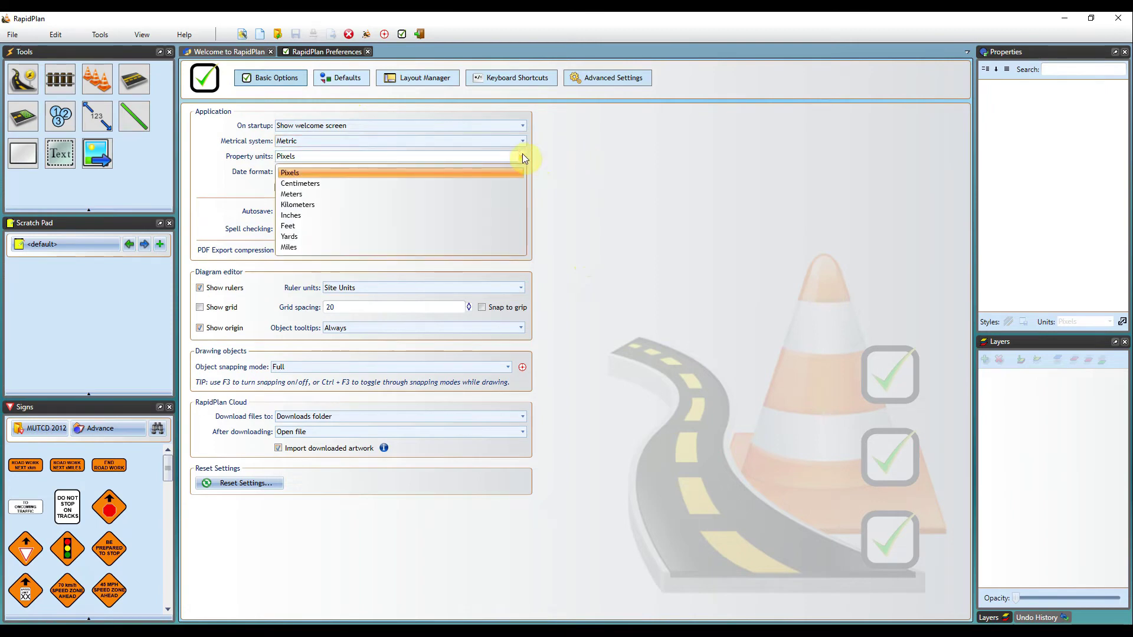
pyautogui.click(641, 250)
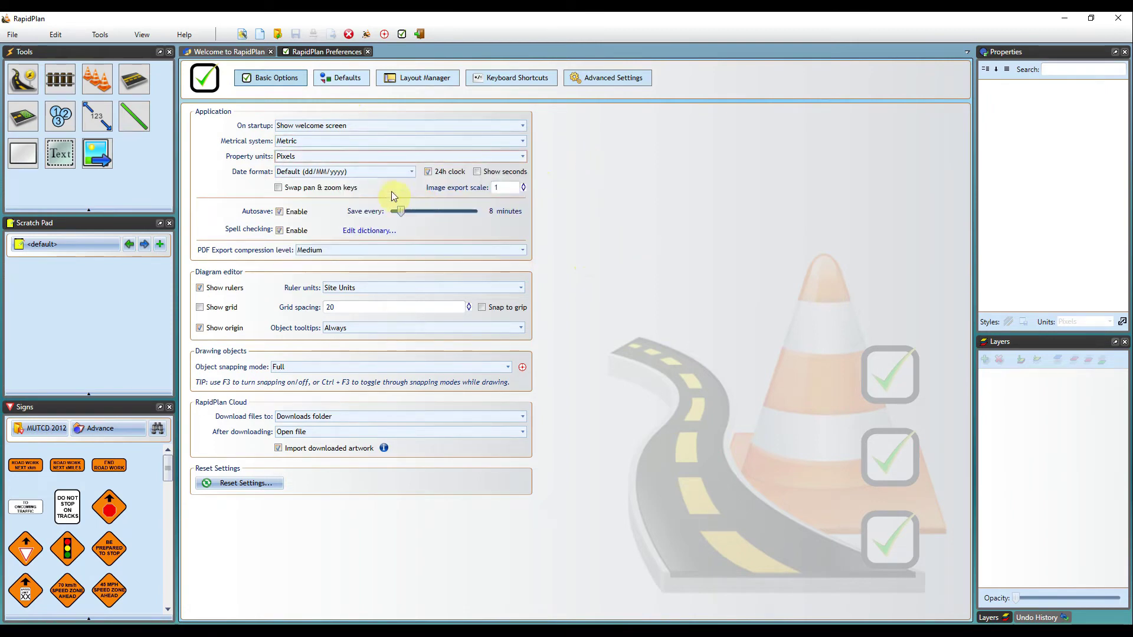
pyautogui.click(411, 171)
pyautogui.click(412, 171)
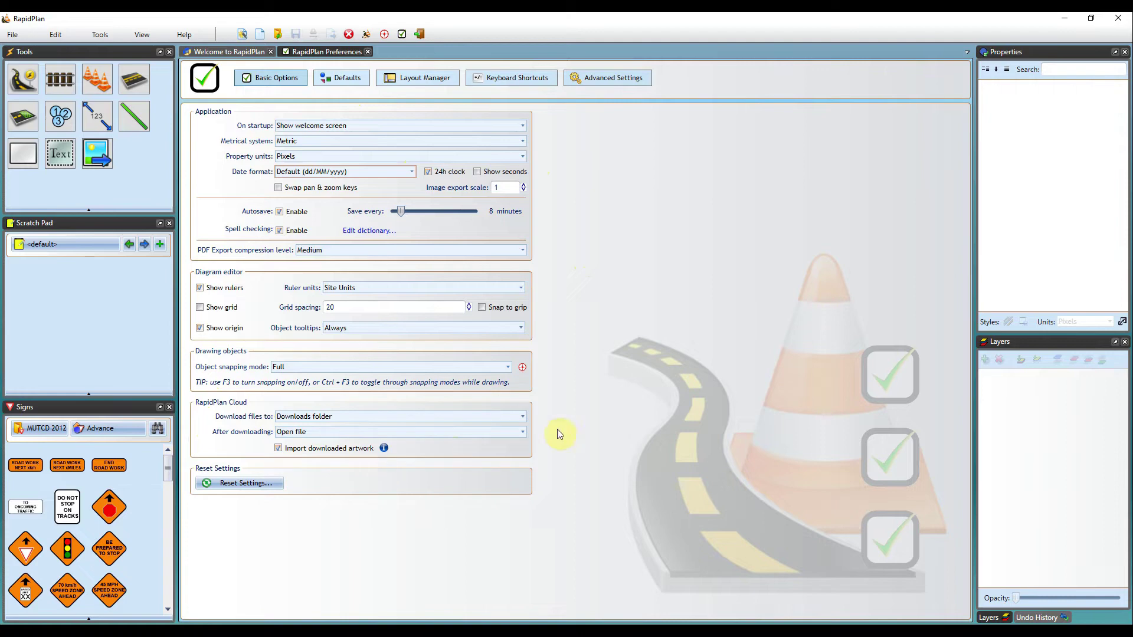
# Open the default plan preferences, compare them with the welcome page's New Default Plan option, and examine the base map provider choices
pyautogui.click(359, 77)
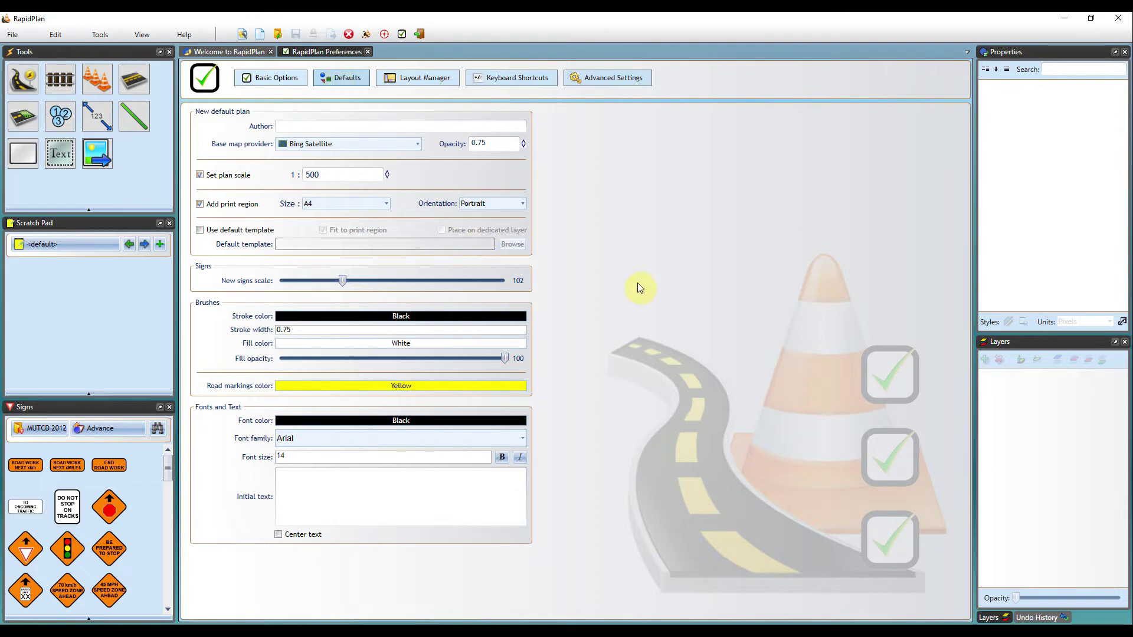
pyautogui.click(243, 52)
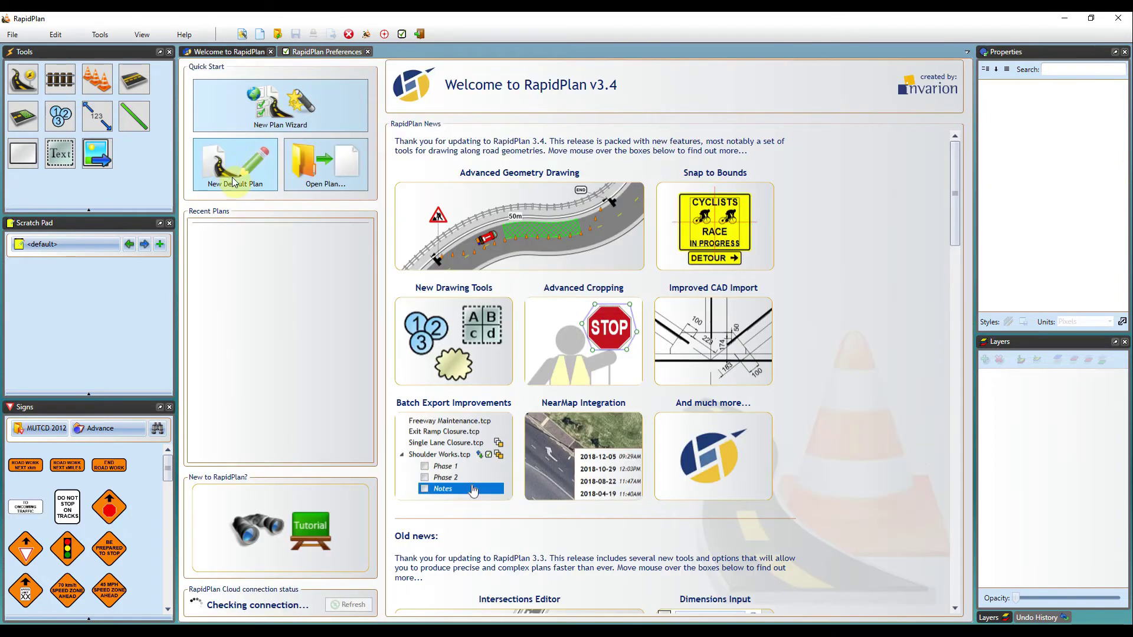
pyautogui.click(330, 53)
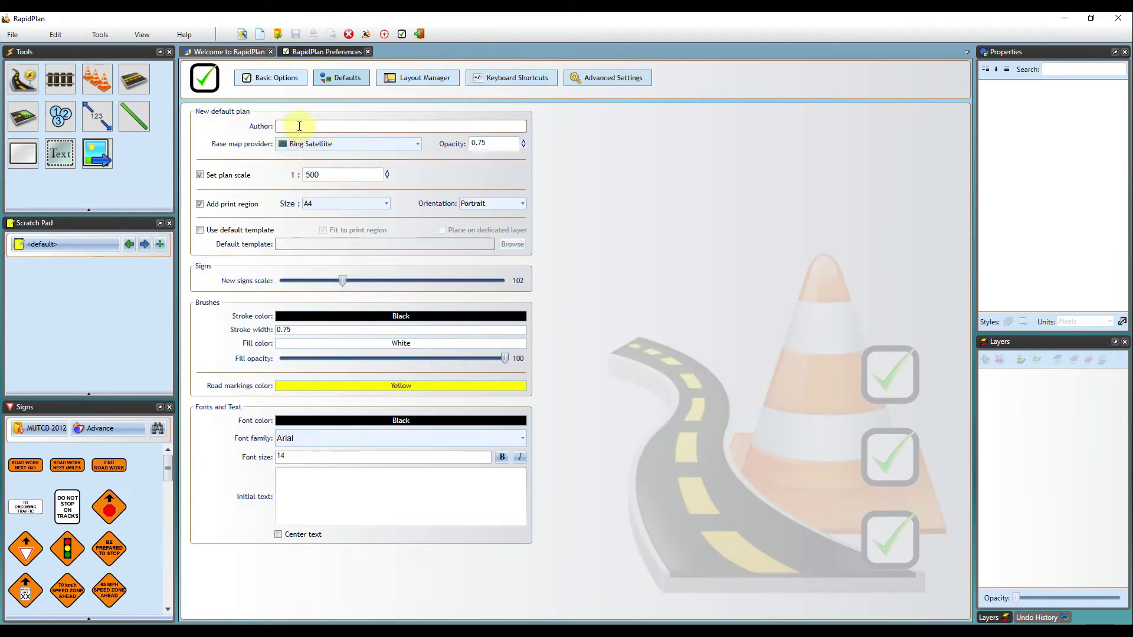
pyautogui.click(418, 145)
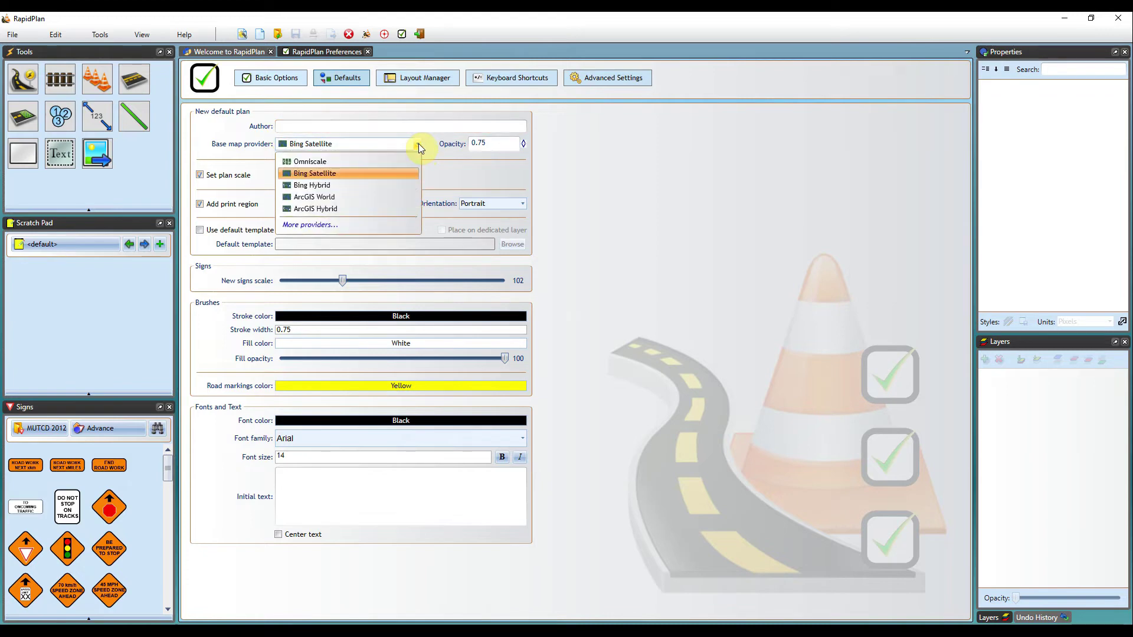
pyautogui.click(419, 145)
pyautogui.click(419, 146)
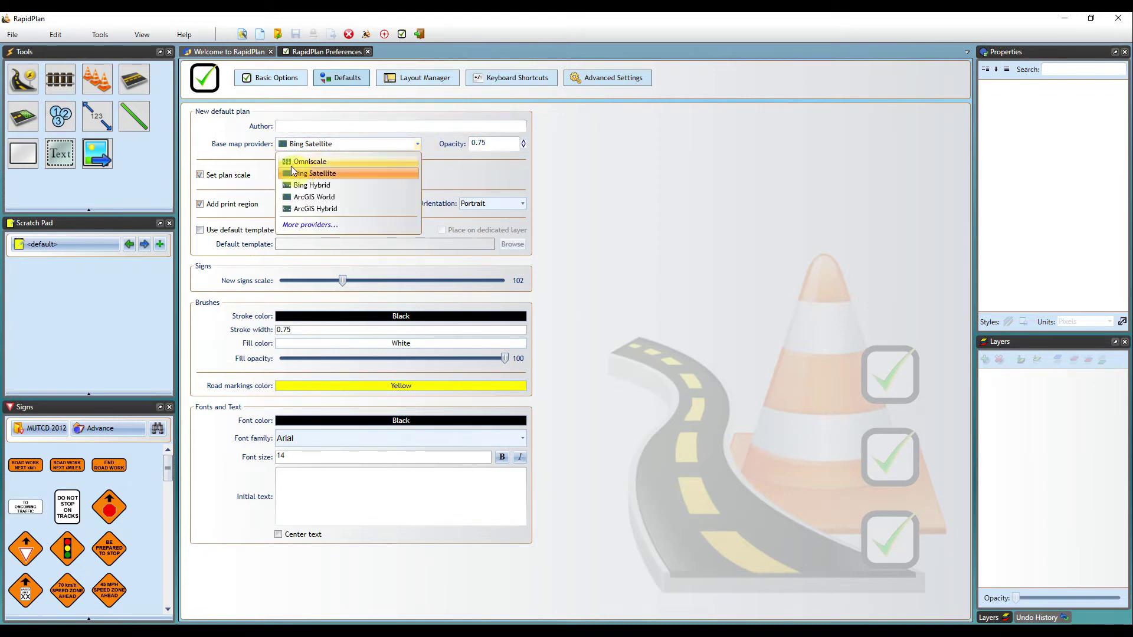
pyautogui.click(418, 144)
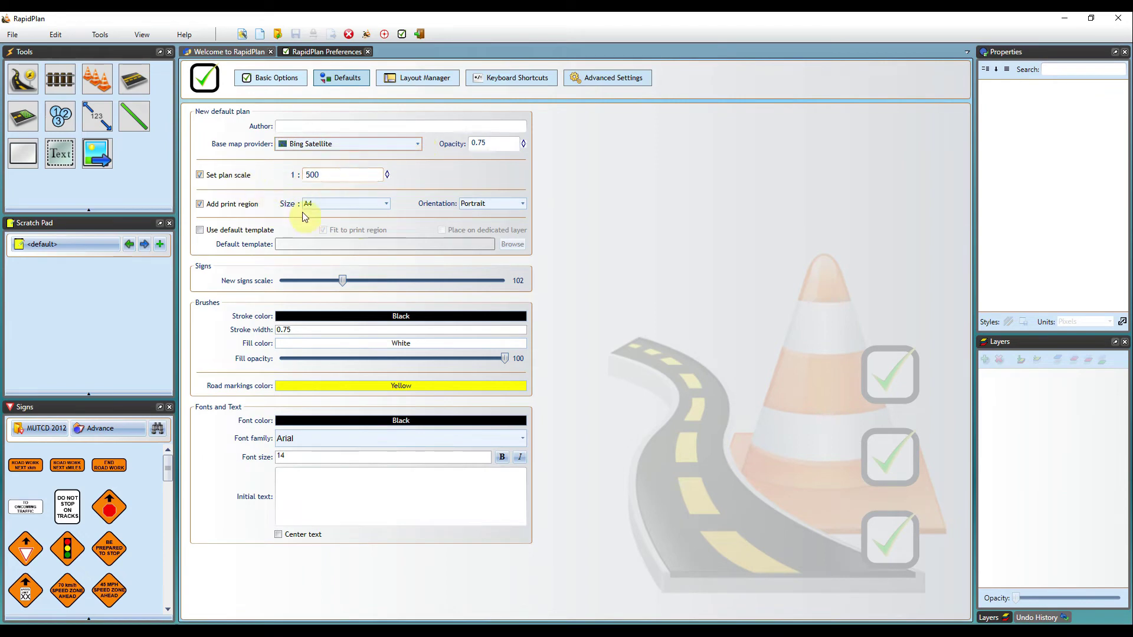
# Examine the size and orientation choices for the default plan's print region
pyautogui.click(388, 204)
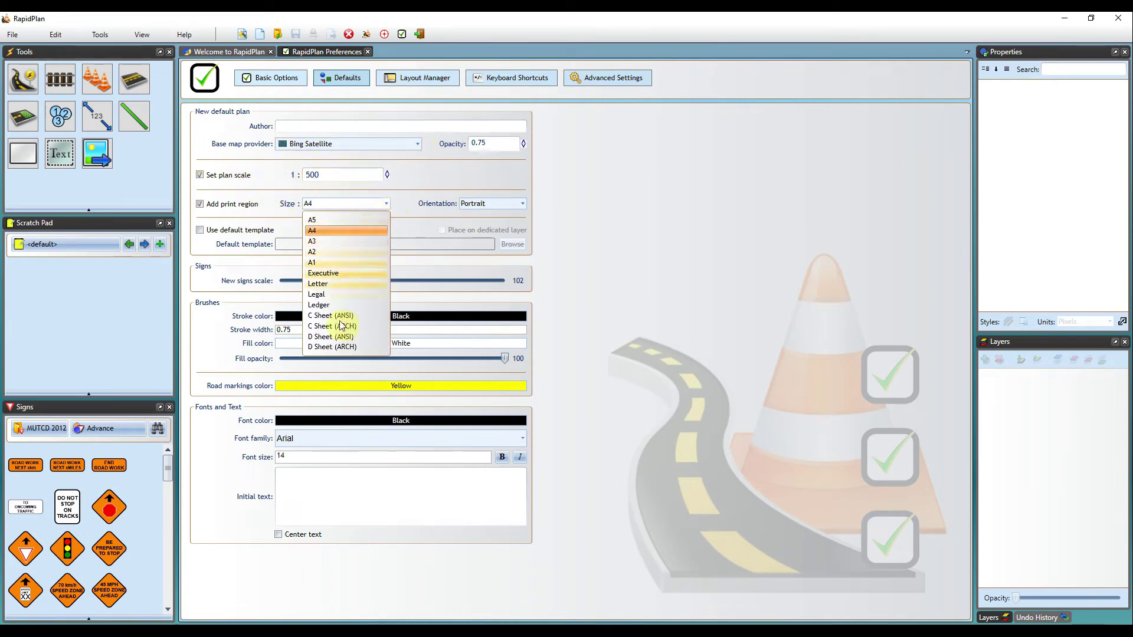
pyautogui.click(524, 204)
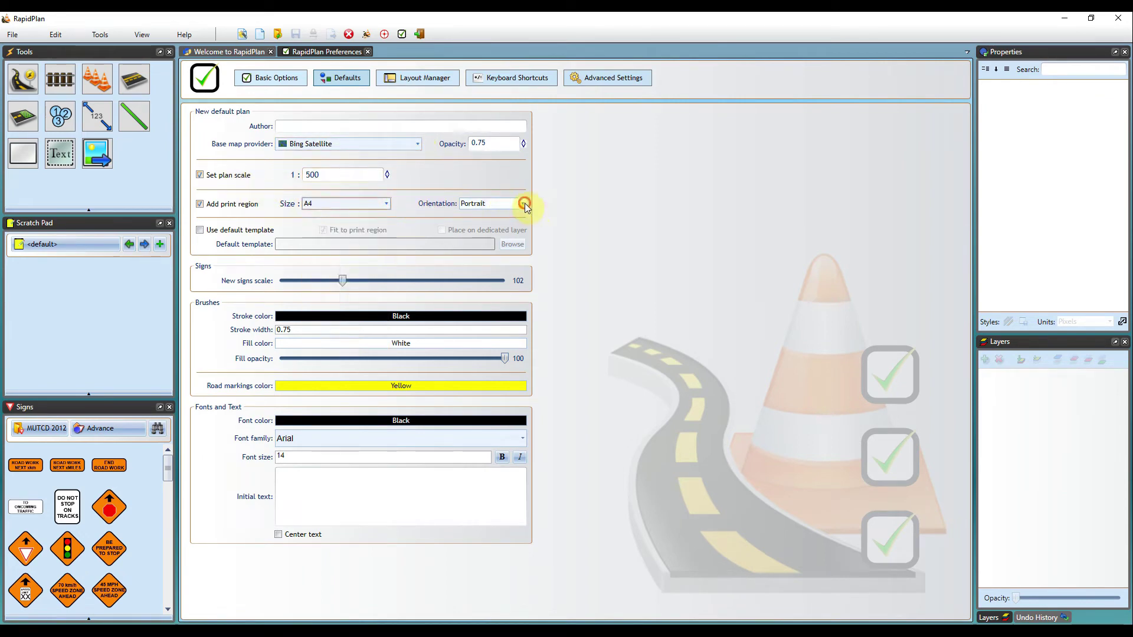
pyautogui.click(524, 204)
pyautogui.click(564, 231)
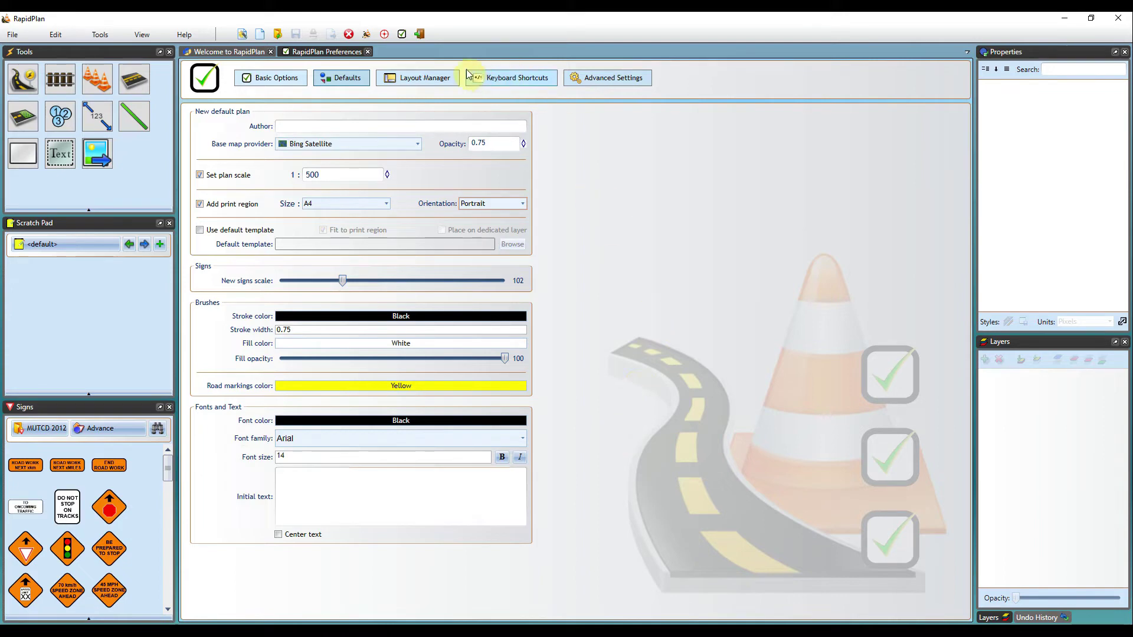
# Open the keyboard shortcut preferences and browse the list of available commands
pyautogui.click(526, 85)
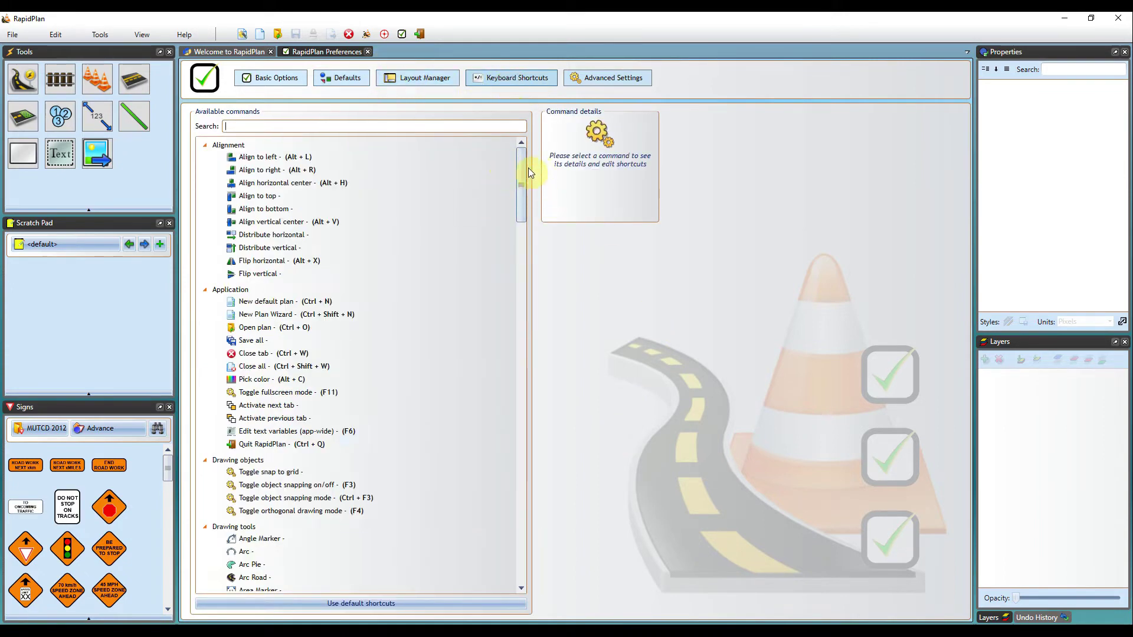
pyautogui.moveTo(522, 171); pyautogui.dragTo(515, 385)
pyautogui.moveTo(514, 334); pyautogui.dragTo(523, 144)
pyautogui.moveTo(521, 164)
pyautogui.mouseDown()
pyautogui.moveTo(519, 212)
pyautogui.moveTo(520, 152)
pyautogui.moveTo(514, 210)
pyautogui.moveTo(501, 224)
pyautogui.moveTo(516, 275)
pyautogui.moveTo(508, 370)
pyautogui.moveTo(513, 151)
pyautogui.mouseUp()
# Inspect the shortcut details of the Align horizontal center, Align to right and Align to left commands, including the new shortcut option
pyautogui.click(325, 182)
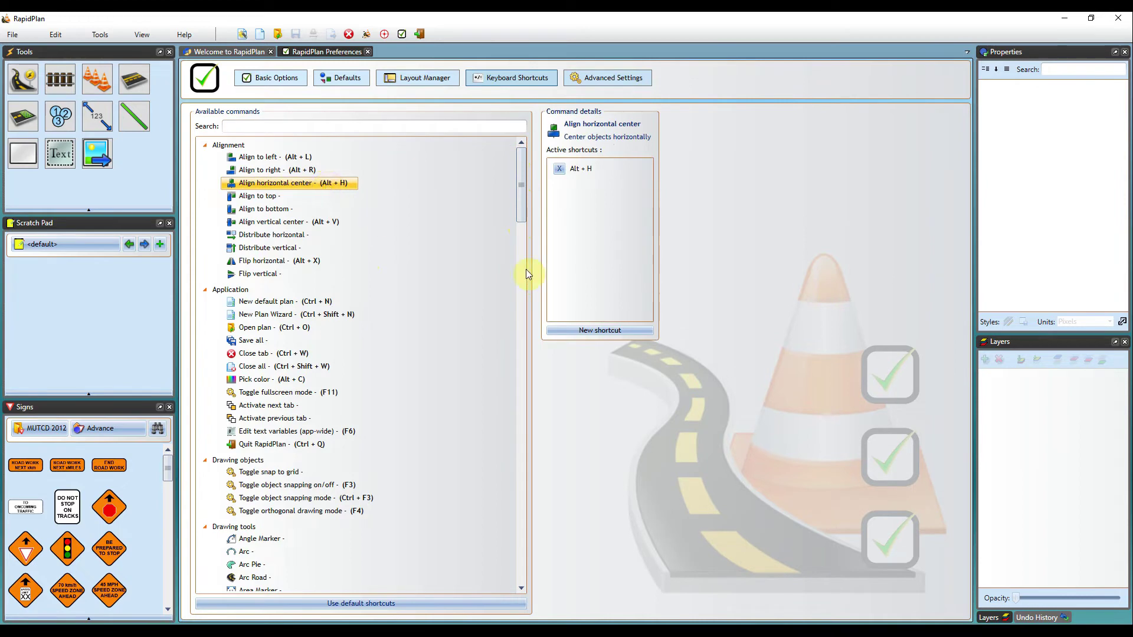
pyautogui.click(606, 331)
pyautogui.click(298, 170)
pyautogui.click(299, 159)
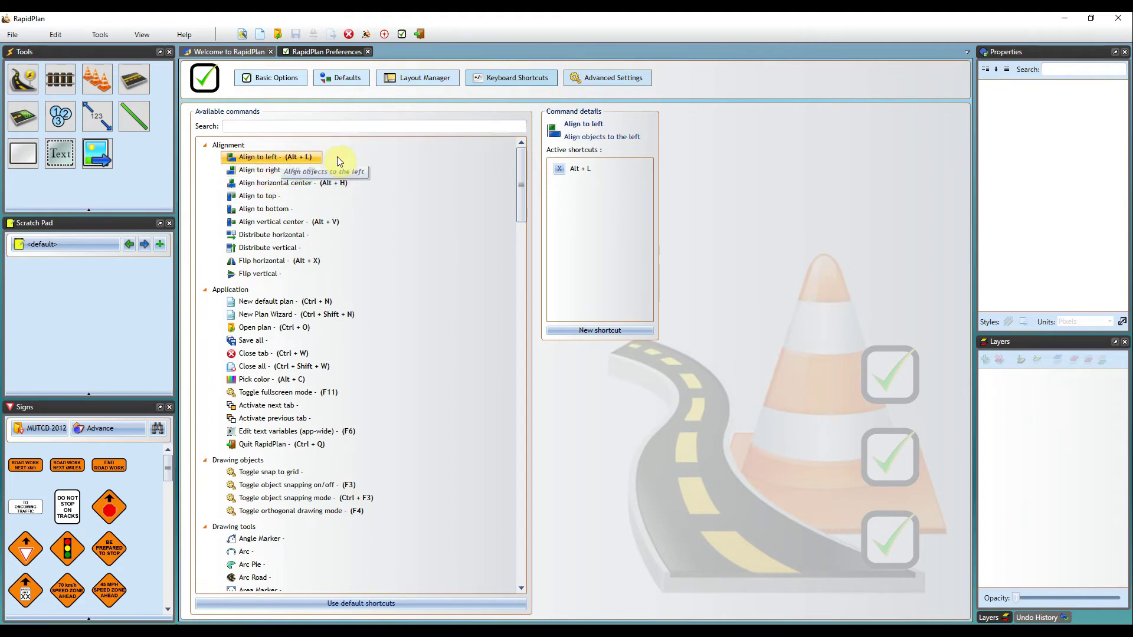
# Browse the advanced application settings and the settings export and import options, and close the preferences
pyautogui.click(642, 77)
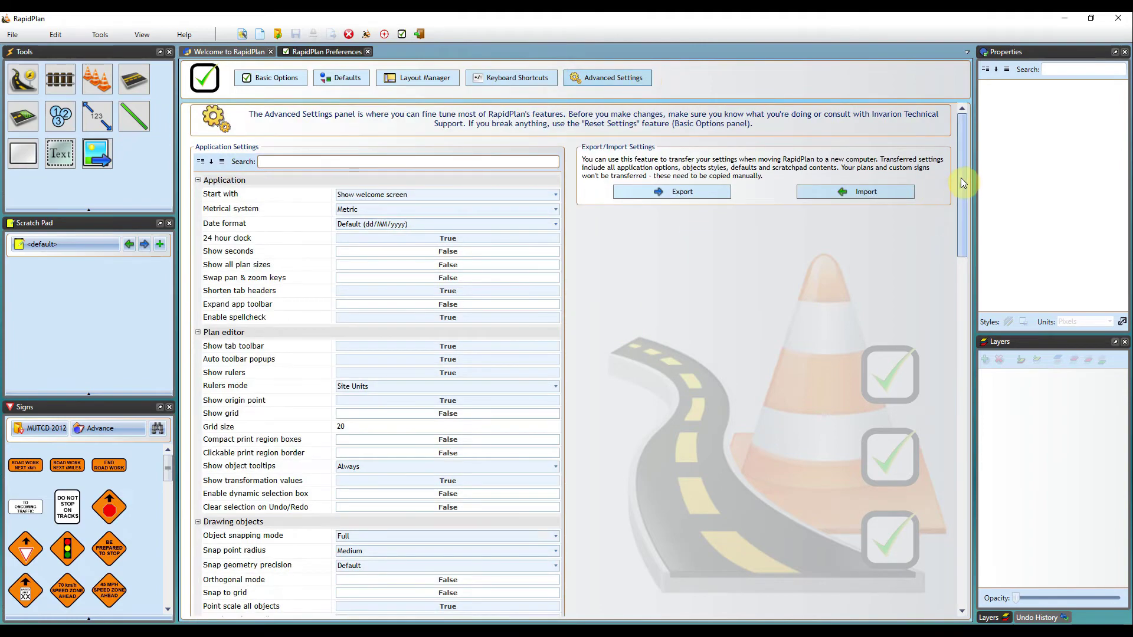
pyautogui.moveTo(960, 179); pyautogui.dragTo(961, 190)
pyautogui.scroll(-5, 960, 236)
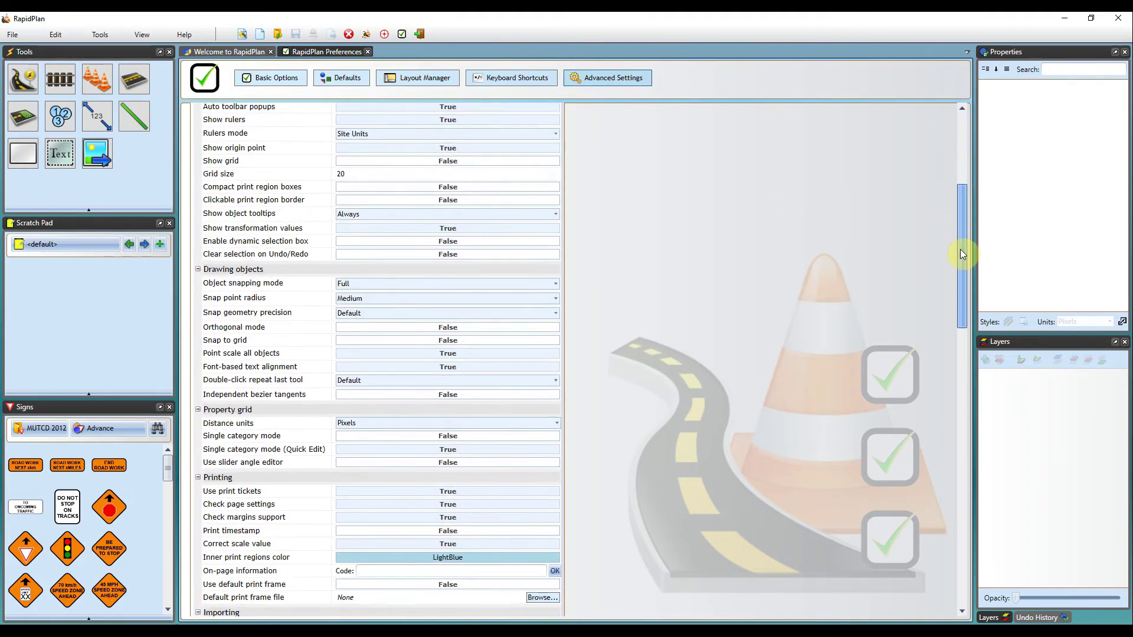
pyautogui.scroll(4, 959, 201)
pyautogui.moveTo(965, 238); pyautogui.dragTo(960, 147)
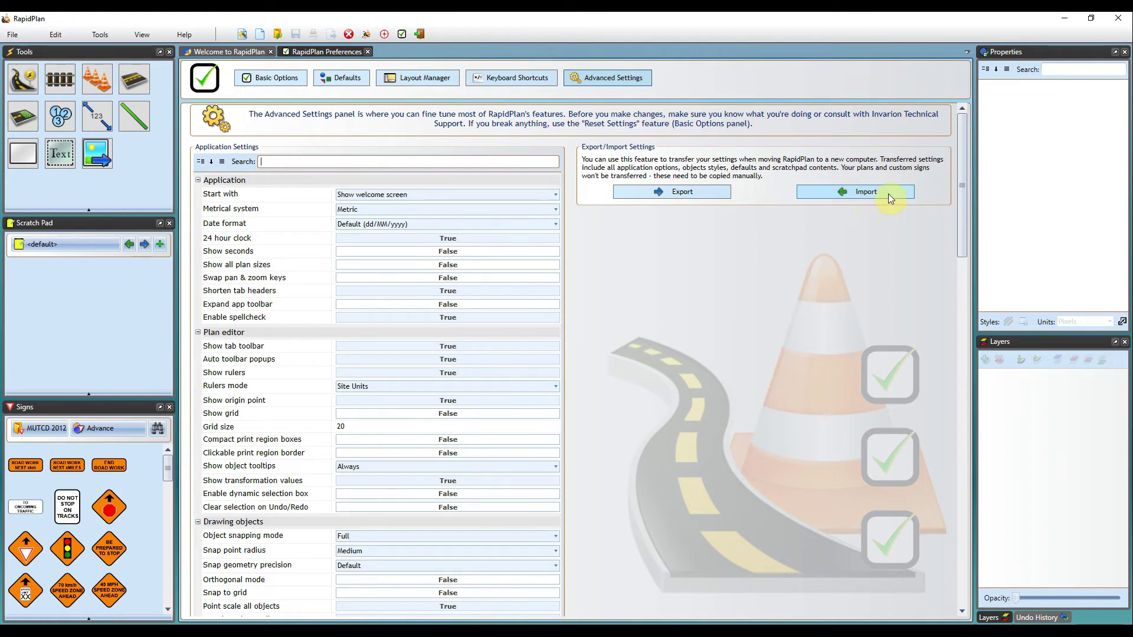
pyautogui.click(367, 52)
# Hide the Signs palette, the Tools palette and the Scratchpad
pyautogui.click(155, 35)
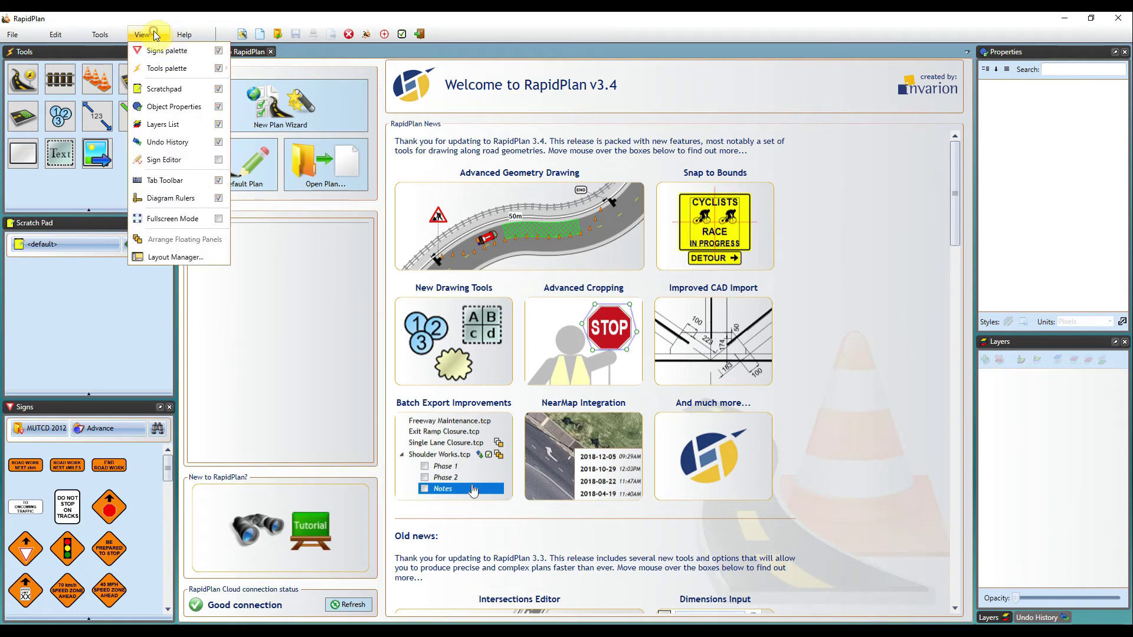
pyautogui.click(219, 51)
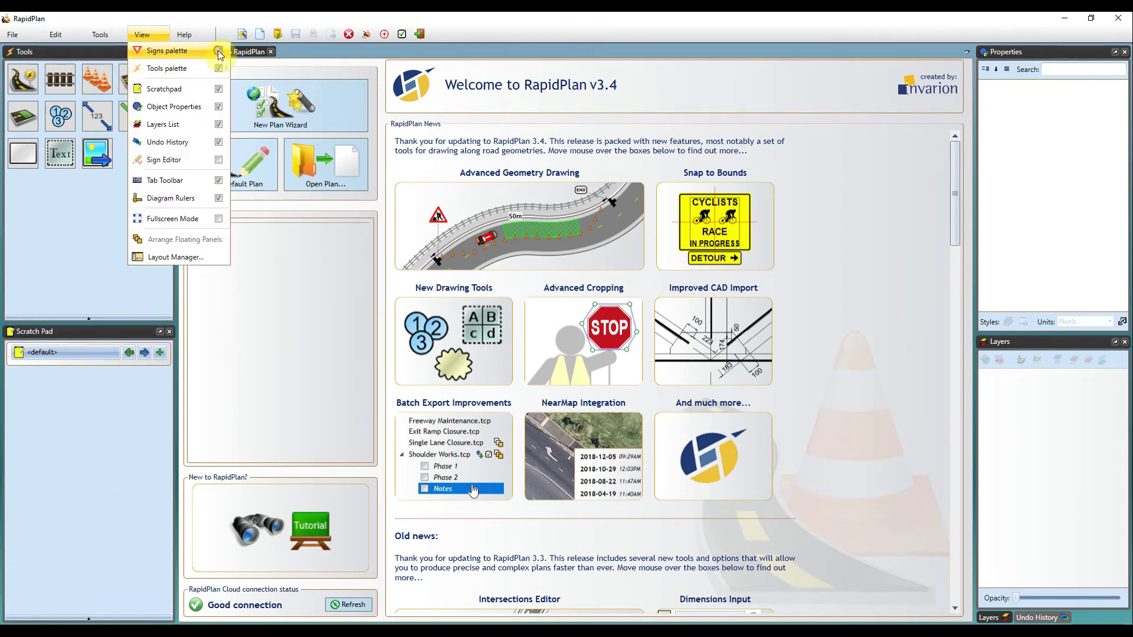
pyautogui.click(218, 52)
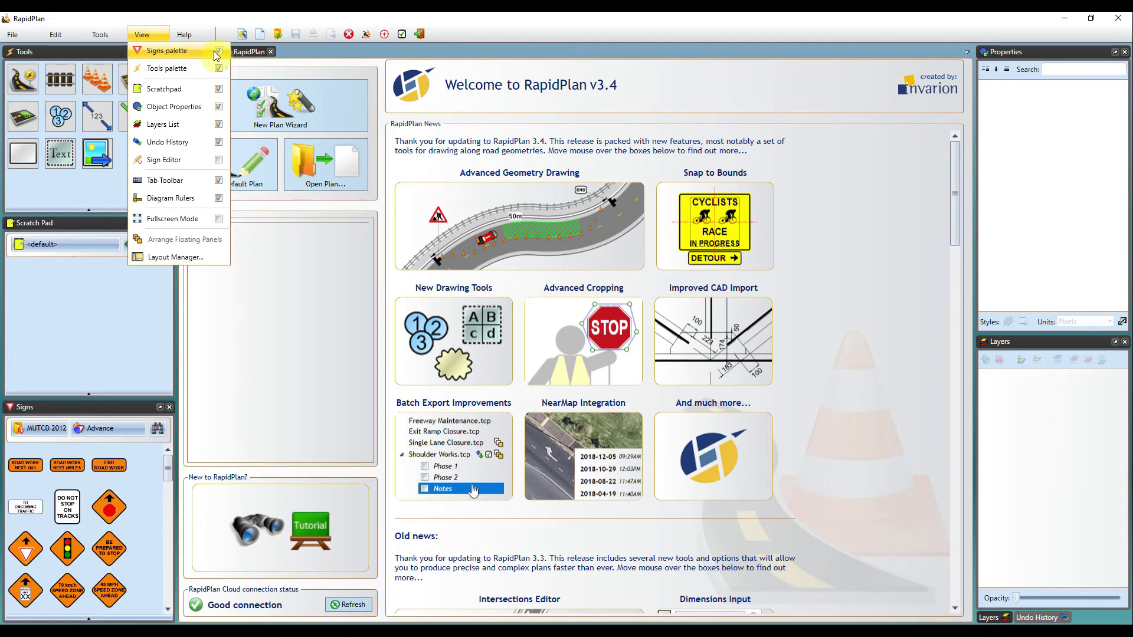
pyautogui.click(217, 52)
pyautogui.click(218, 68)
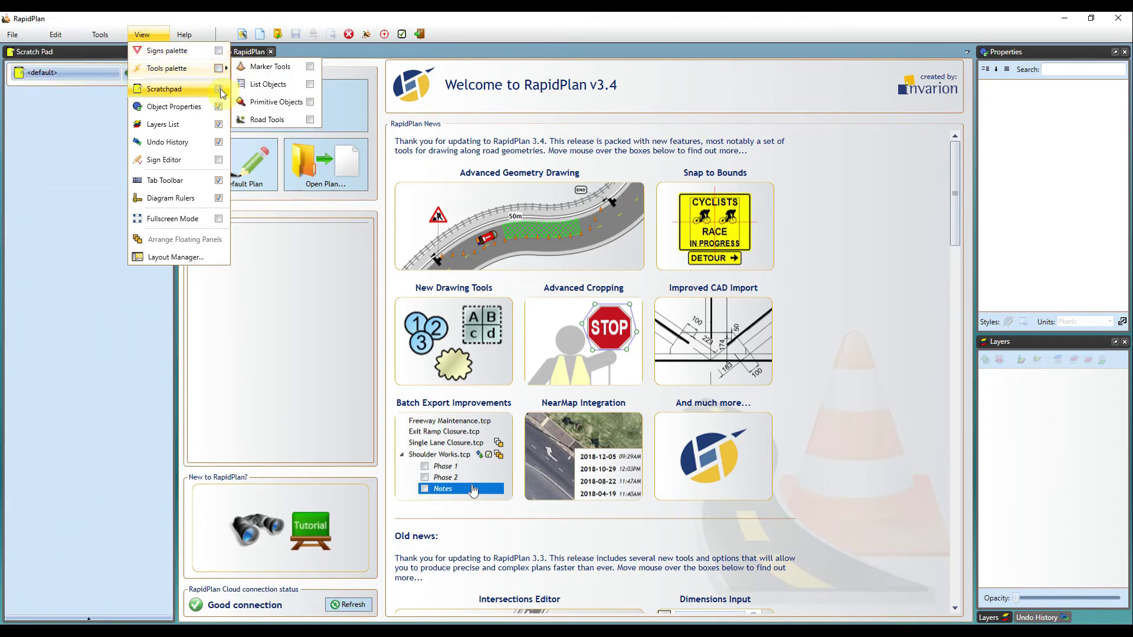
pyautogui.click(220, 90)
# Show the Scratchpad, the Tools palette and the Signs palette again
pyautogui.click(220, 88)
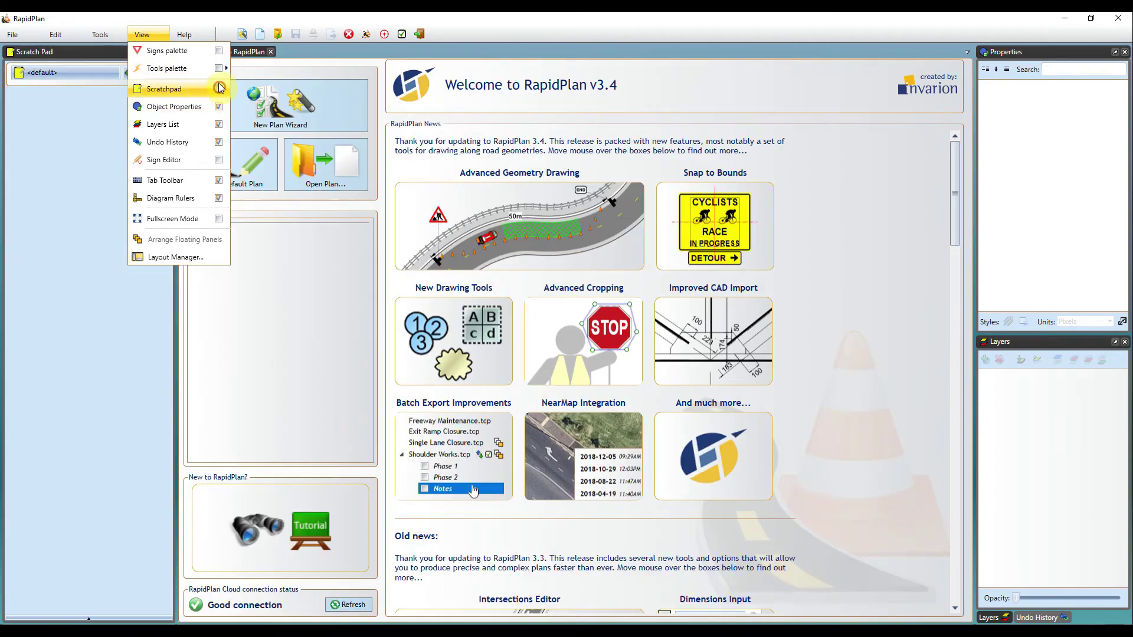
pyautogui.click(218, 69)
pyautogui.click(218, 51)
pyautogui.click(192, 43)
# Review the edit commands and the remaining view options, including Fullscreen Mode and Layout Manager
pyautogui.click(143, 35)
pyautogui.moveTo(55, 34)
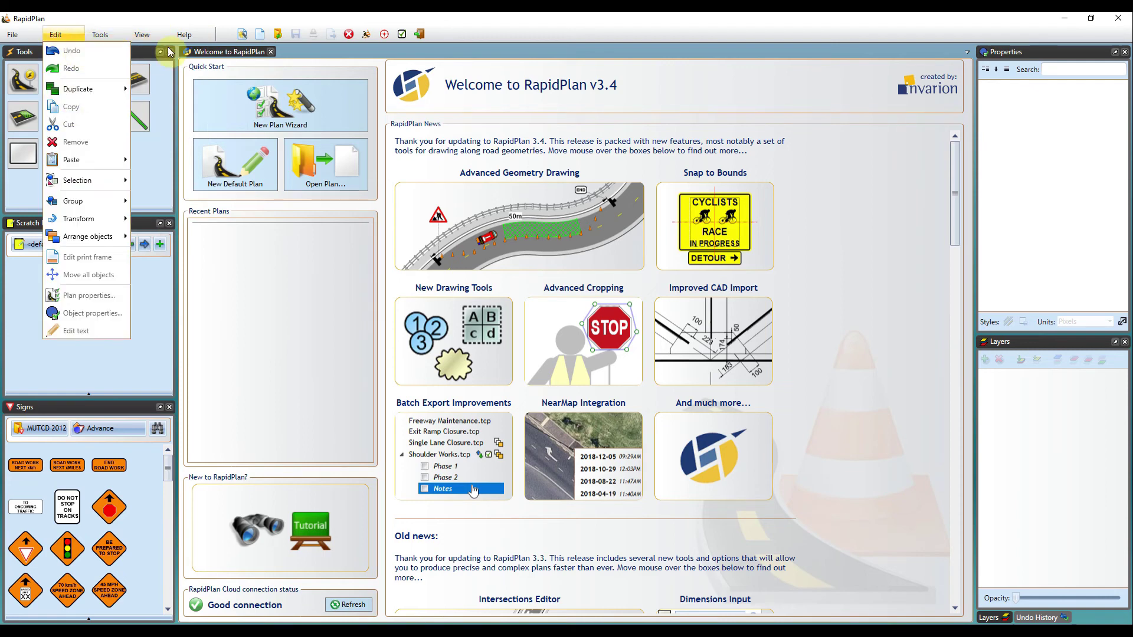
pyautogui.moveTo(158, 35)
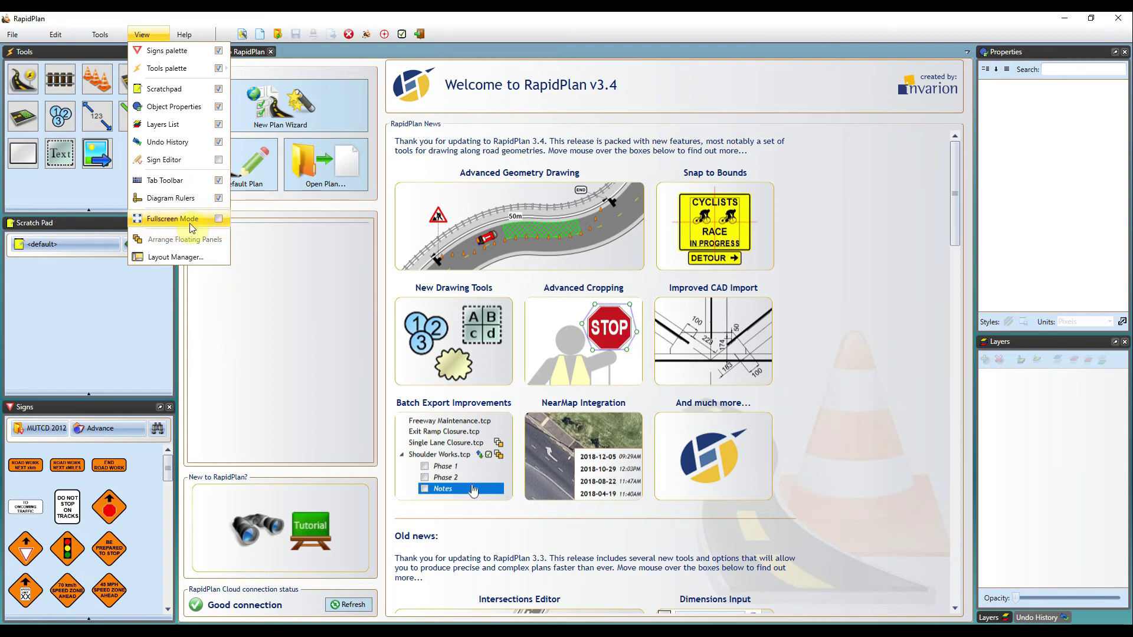
# Open the list of restorable autosaved plans, browse the interrupted sessions, and cancel without restoring any
pyautogui.click(198, 36)
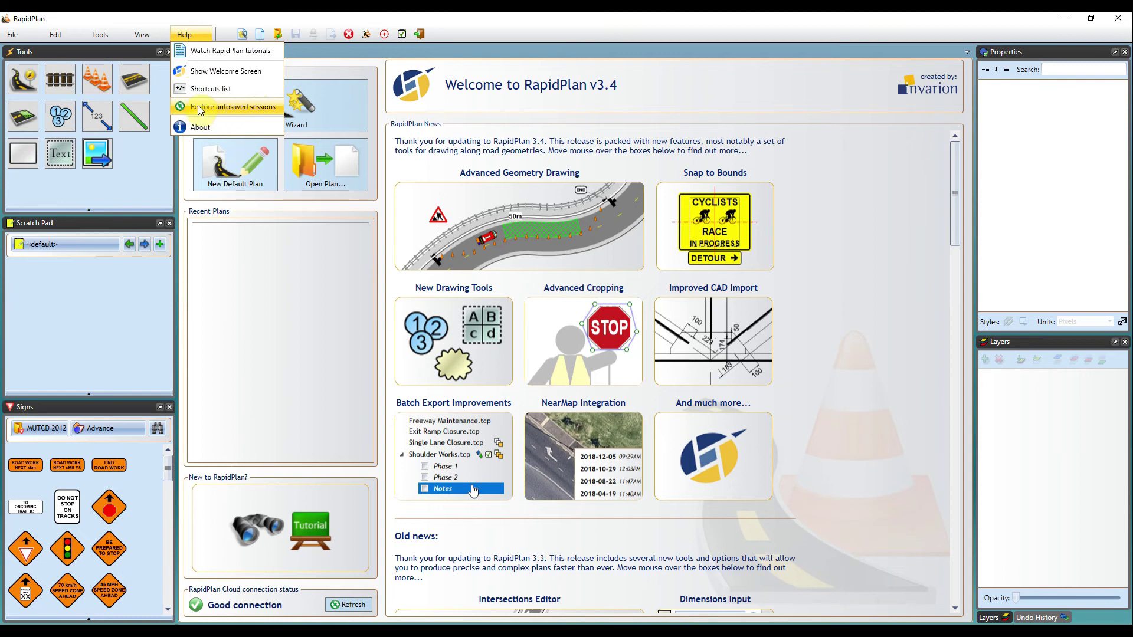
pyautogui.click(230, 107)
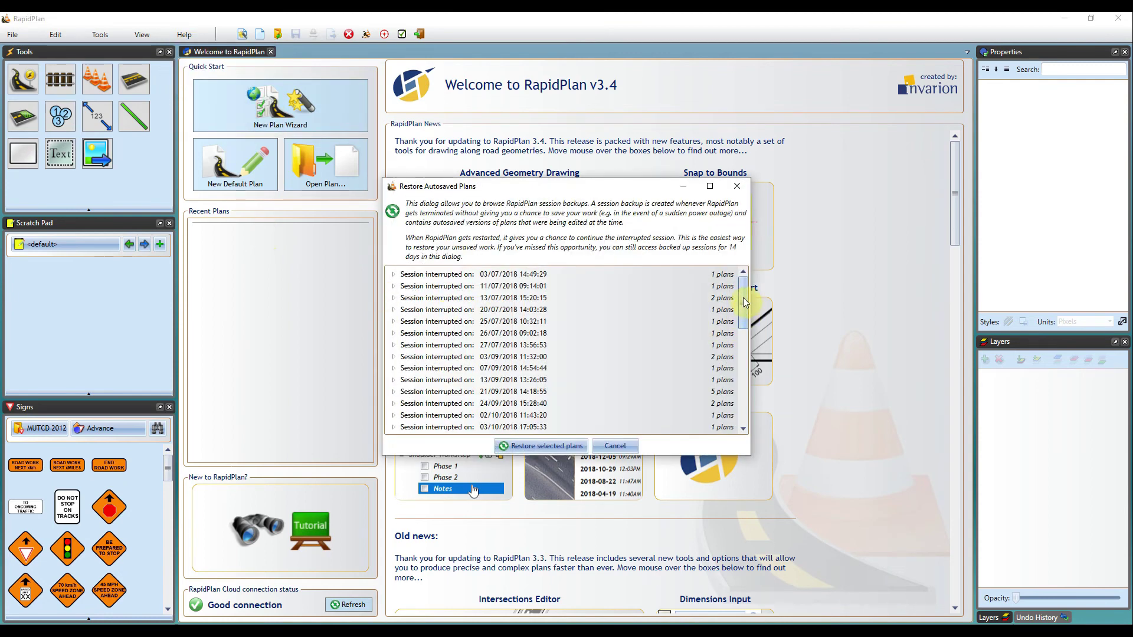
pyautogui.moveTo(743, 302)
pyautogui.mouseDown()
pyautogui.moveTo(742, 408)
pyautogui.moveTo(745, 287)
pyautogui.moveTo(742, 371)
pyautogui.moveTo(738, 295)
pyautogui.mouseUp()
pyautogui.click(620, 448)
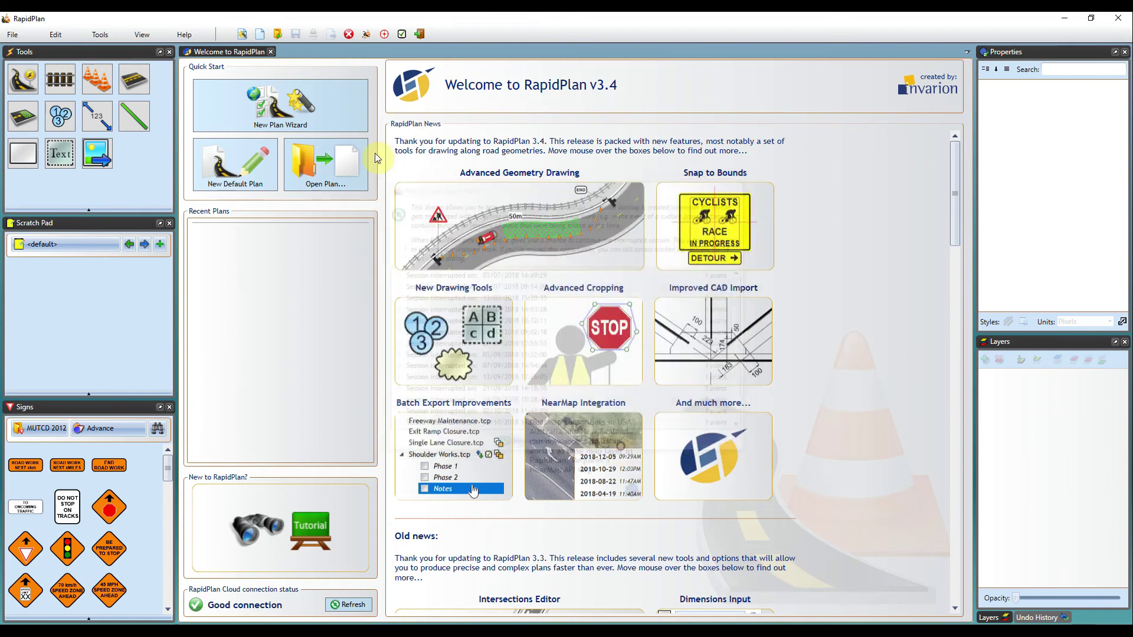
# Check the RapidPlan version information in the About window and close it
pyautogui.click(185, 34)
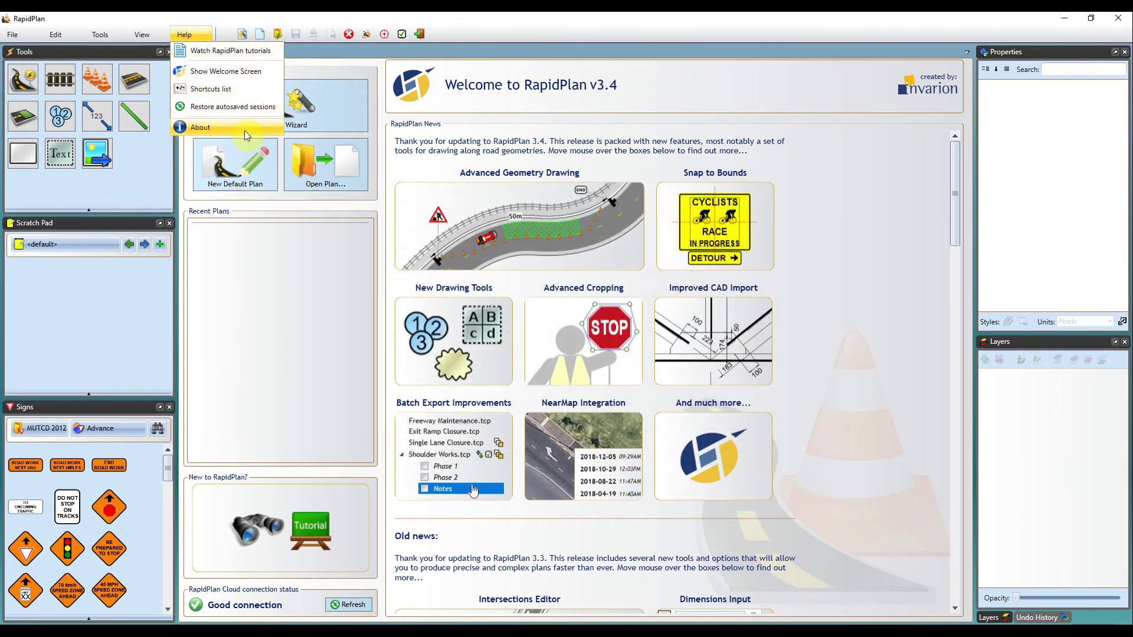
pyautogui.click(224, 127)
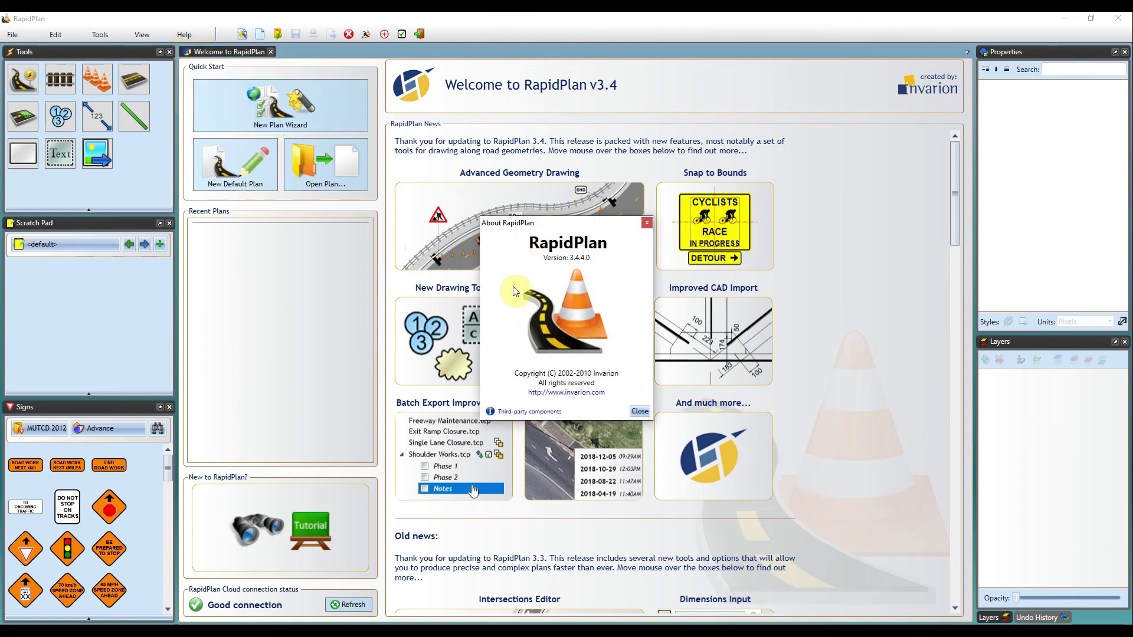
pyautogui.click(640, 412)
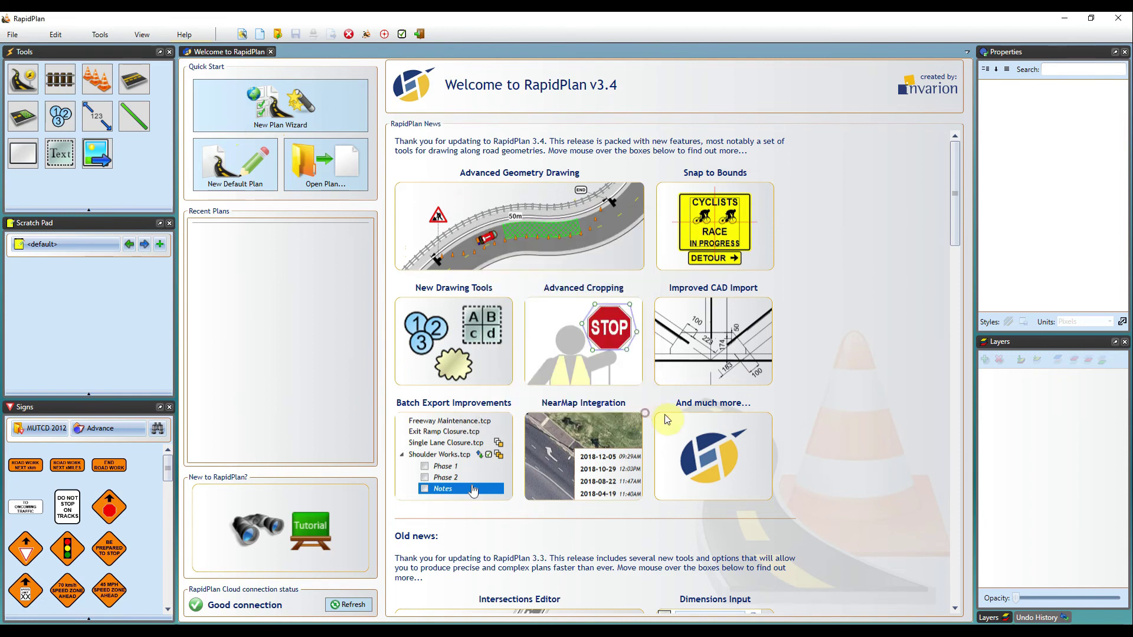
pyautogui.click(385, 35)
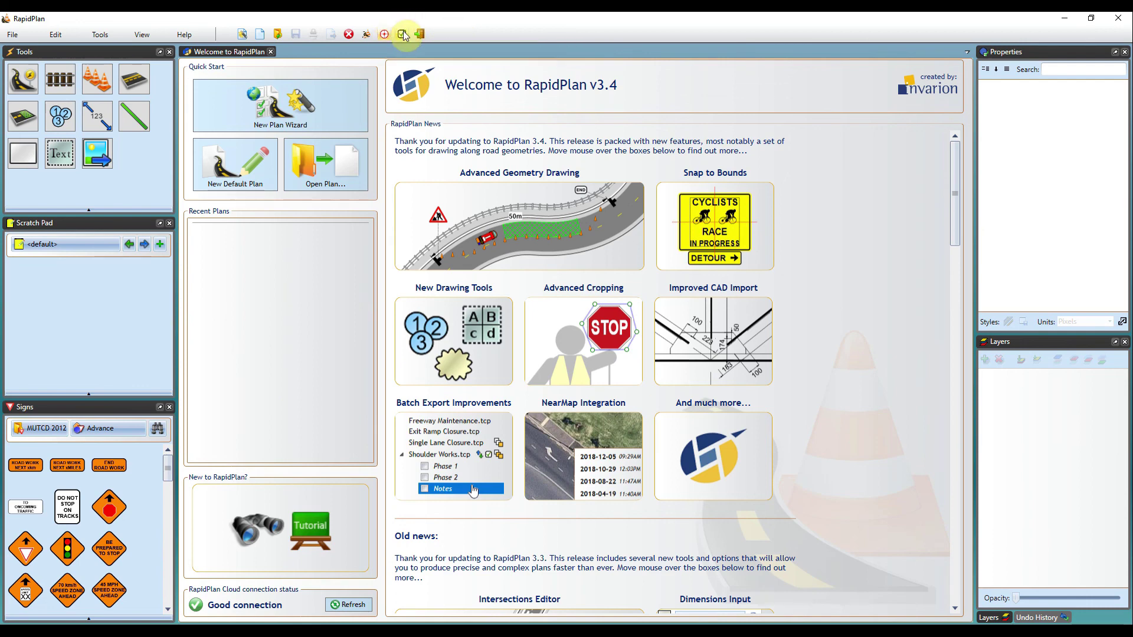